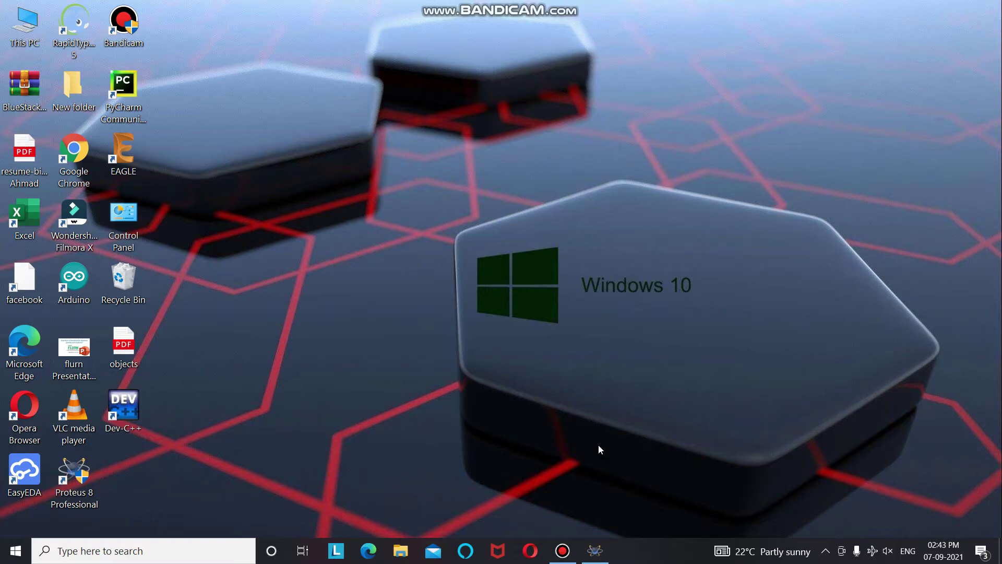
Switch to Proteus 8 Professional and open the recent project "project 1".
left_click(596, 550)
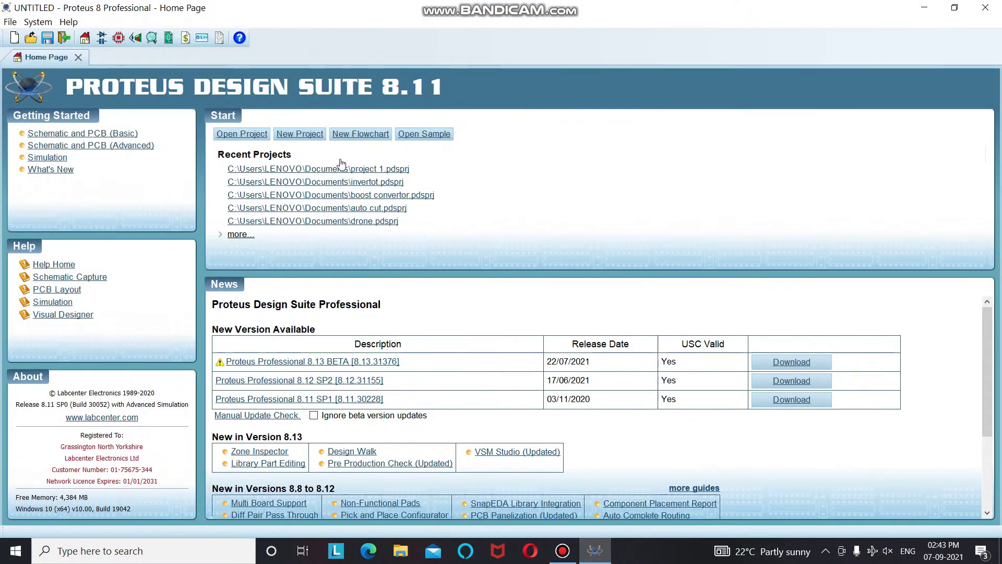
left_click(377, 169)
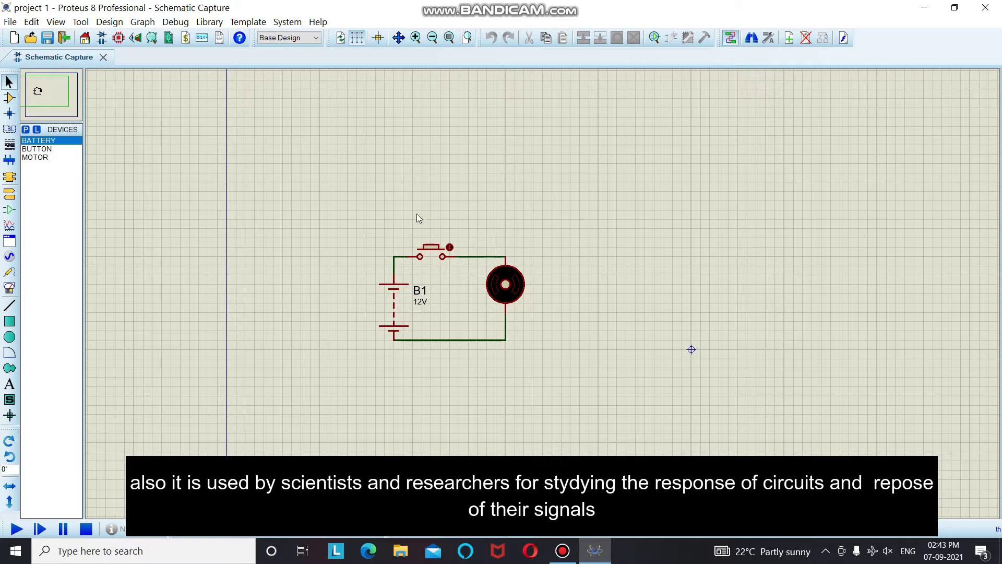
Delete the push button, the motor and their connecting wires, keeping only the 12V battery B1.
left_click_drag(403, 210, 533, 368)
right_click(490, 303)
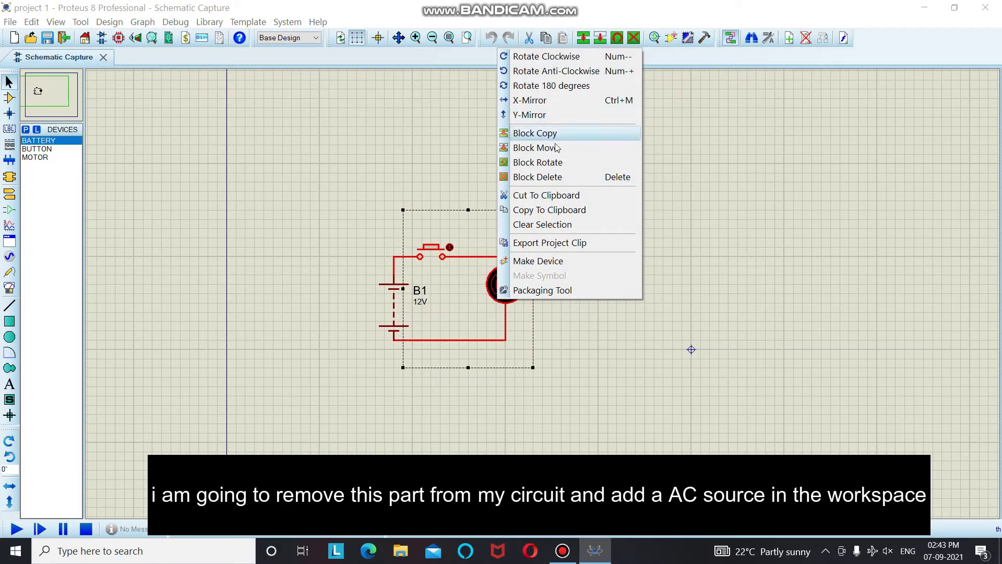
left_click(558, 177)
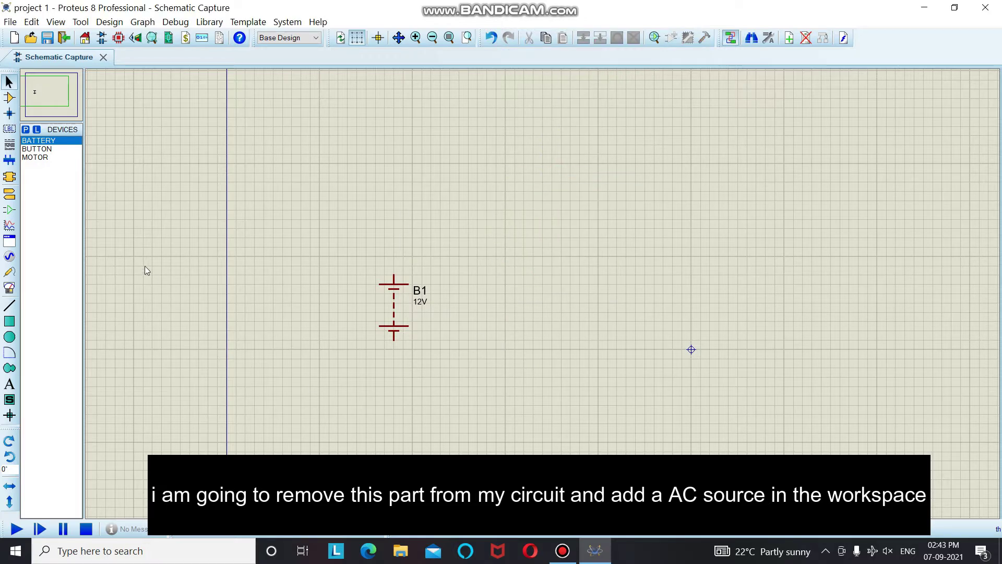
Pick the VSINE sine wave AC voltage source from the device library and place it directly above battery B1.
left_click(9, 97)
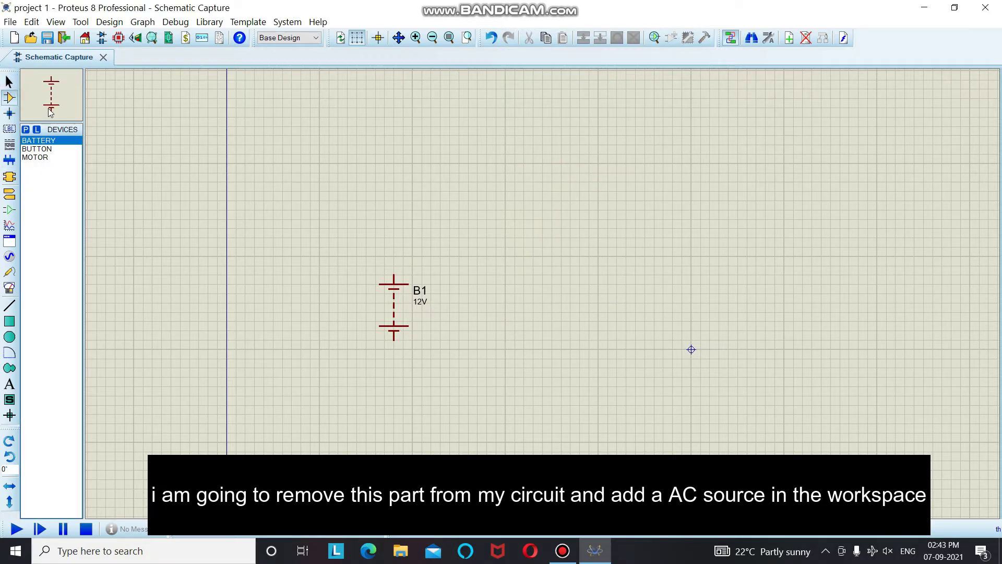
left_click(25, 129)
left_click(124, 110)
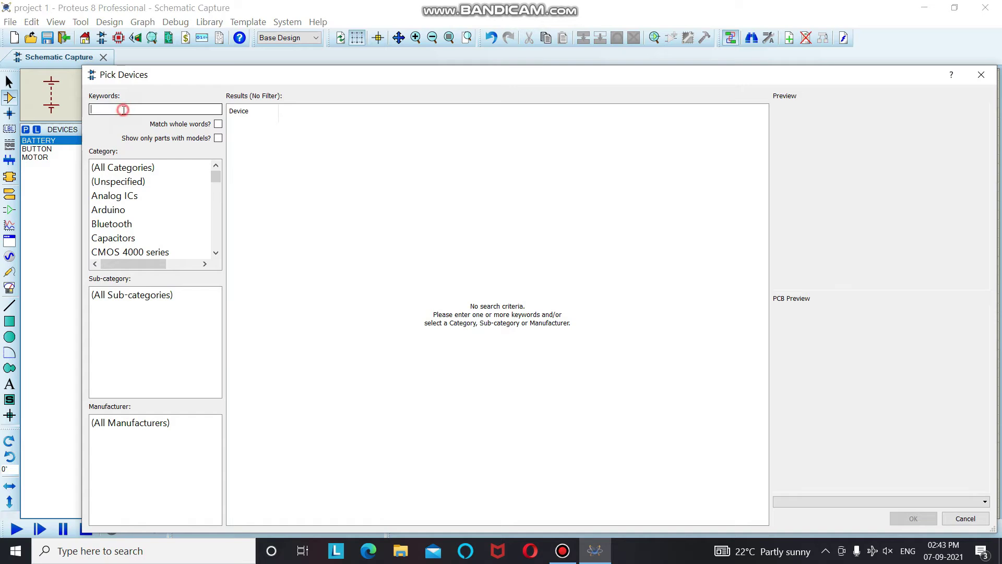
type("vsine")
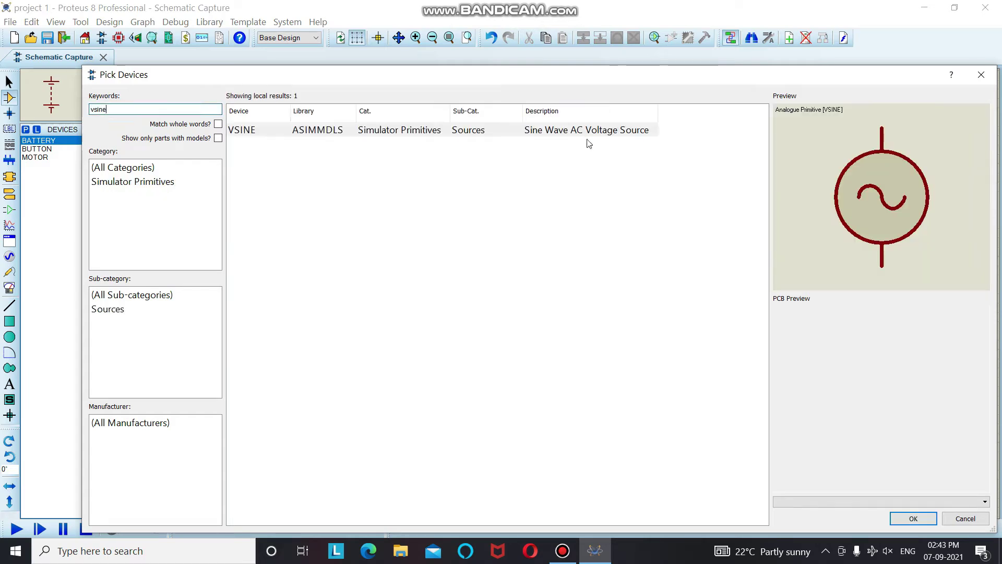
left_click(923, 518)
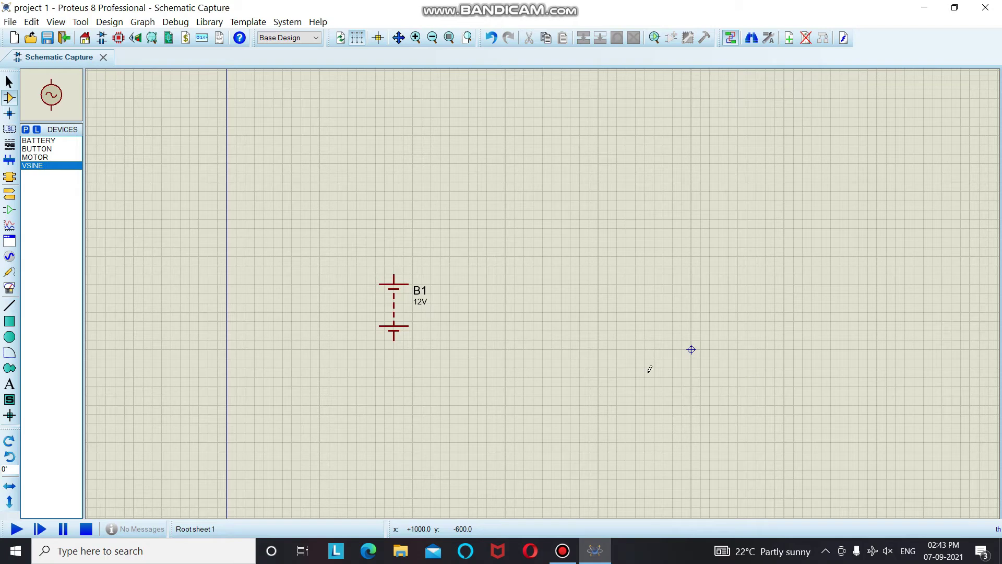
left_click(401, 208)
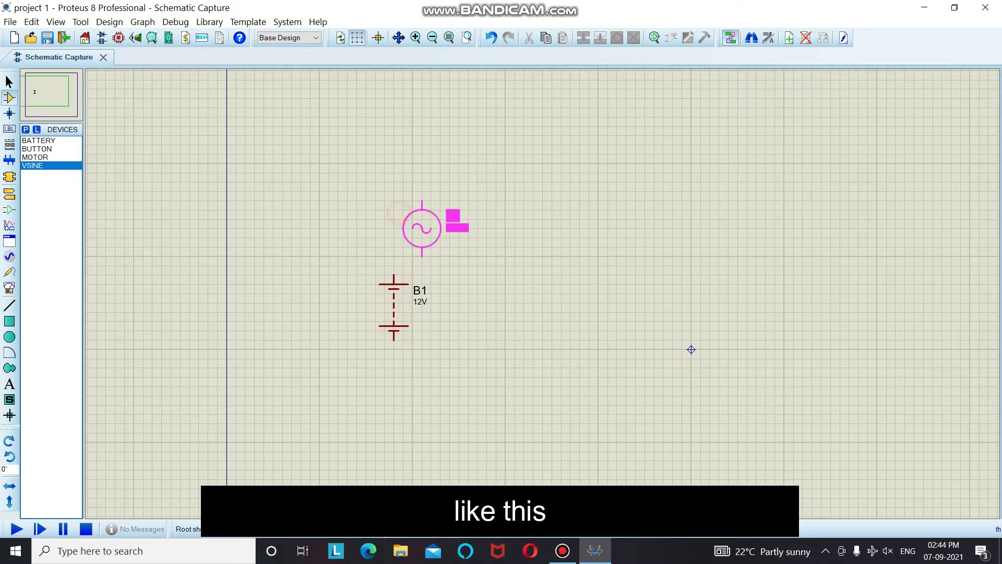
left_click(376, 187)
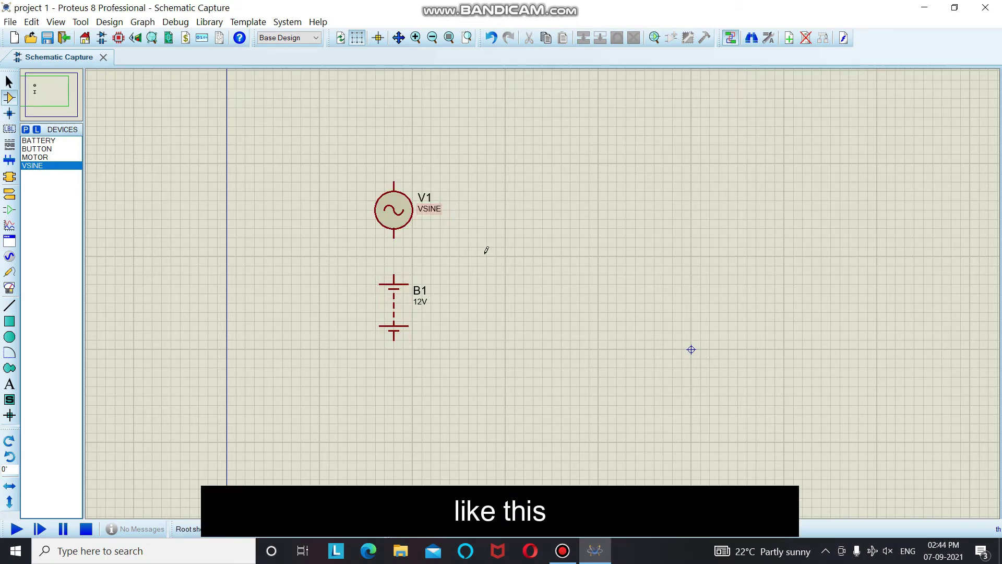
scroll(486, 248, "up", 1)
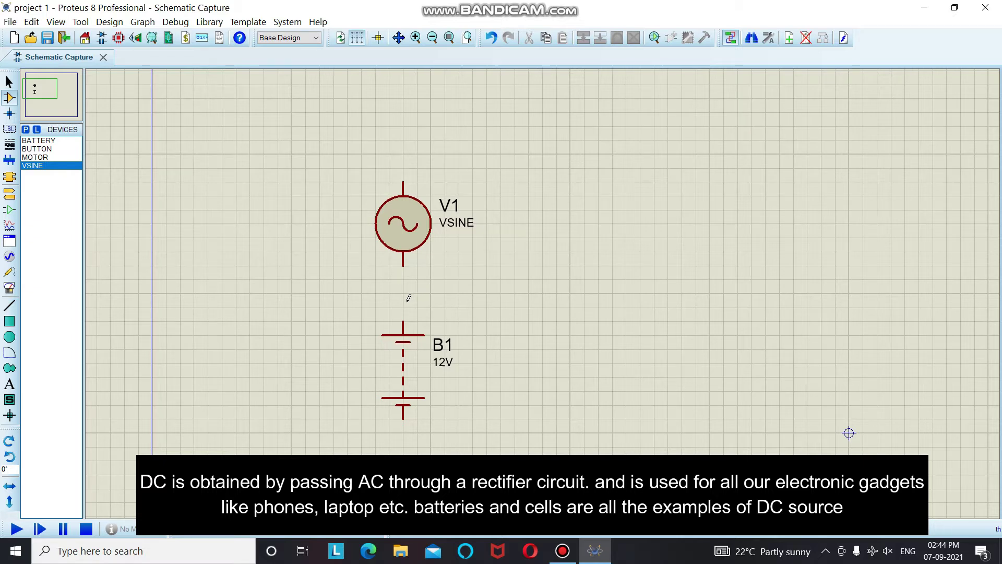
left_click_drag(346, 306, 487, 473)
left_click(550, 426)
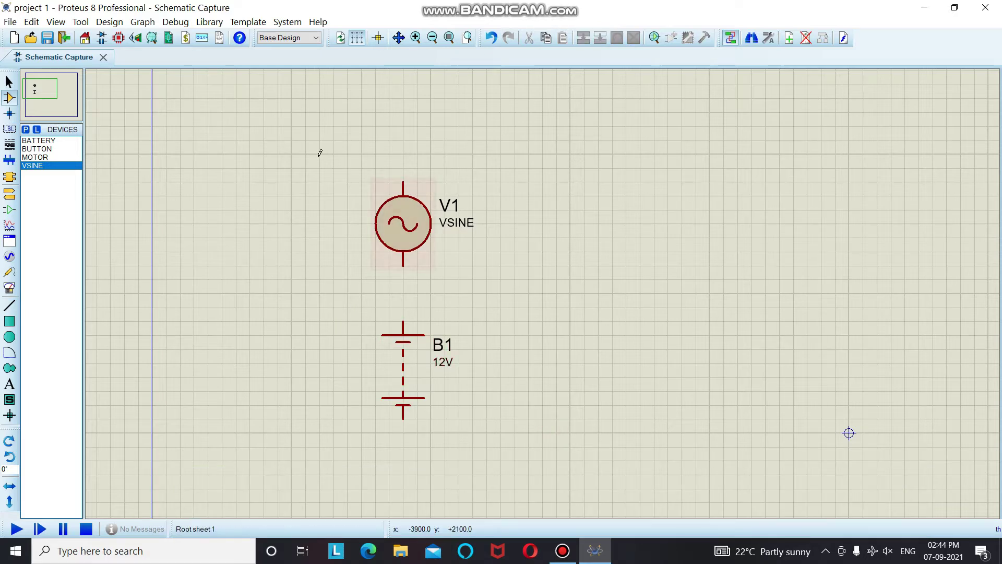
left_click_drag(349, 154, 486, 293)
left_click(553, 272)
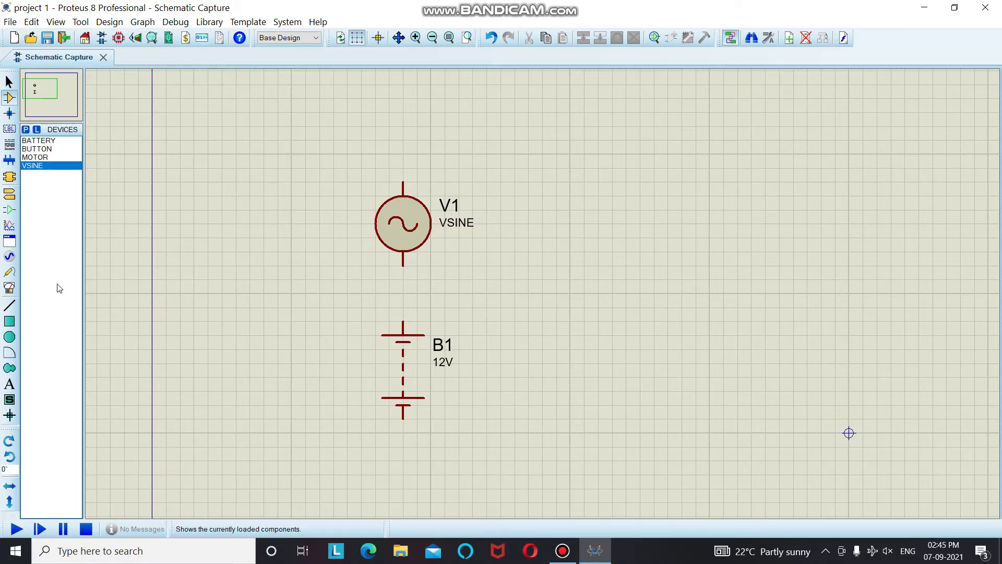
Place an oscilloscope beside the two sources and wire the battery's upper terminal to its channel B.
left_click(9, 290)
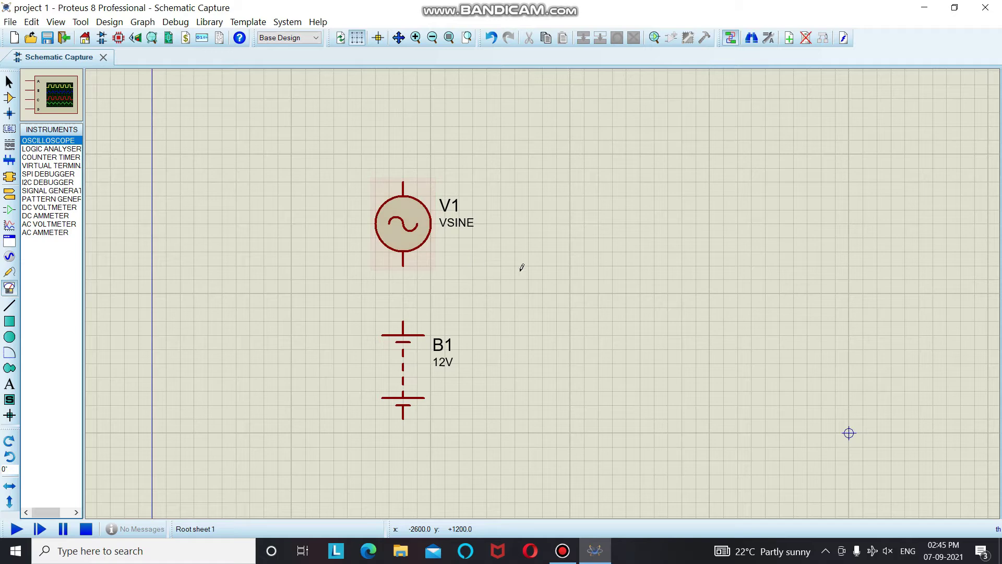
left_click(585, 256)
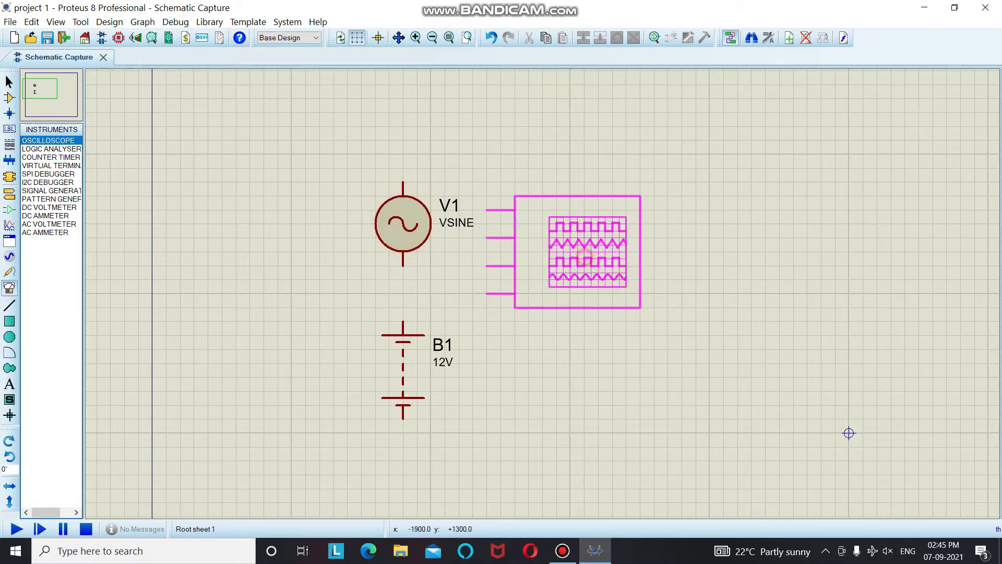
left_click(670, 283)
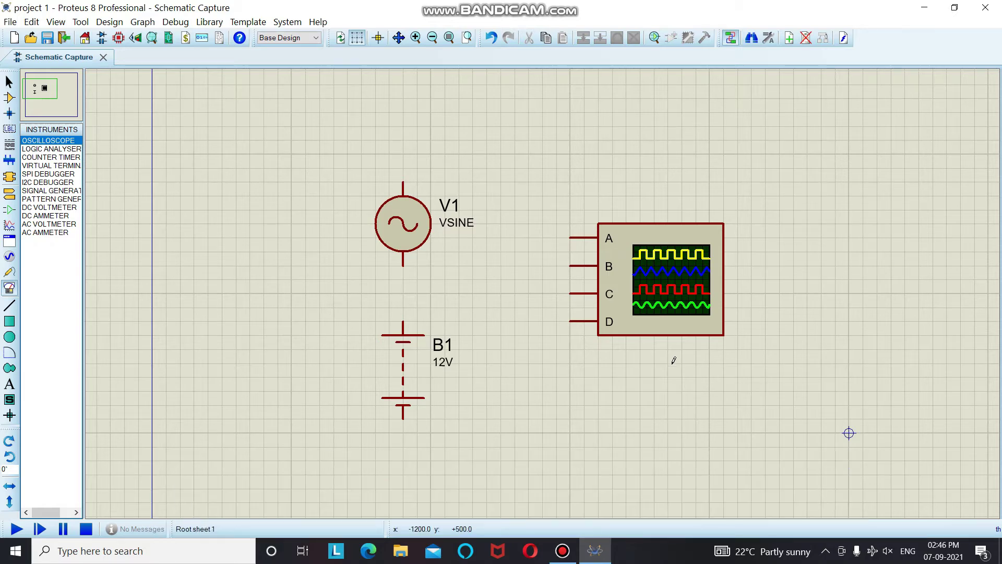
left_click(407, 315)
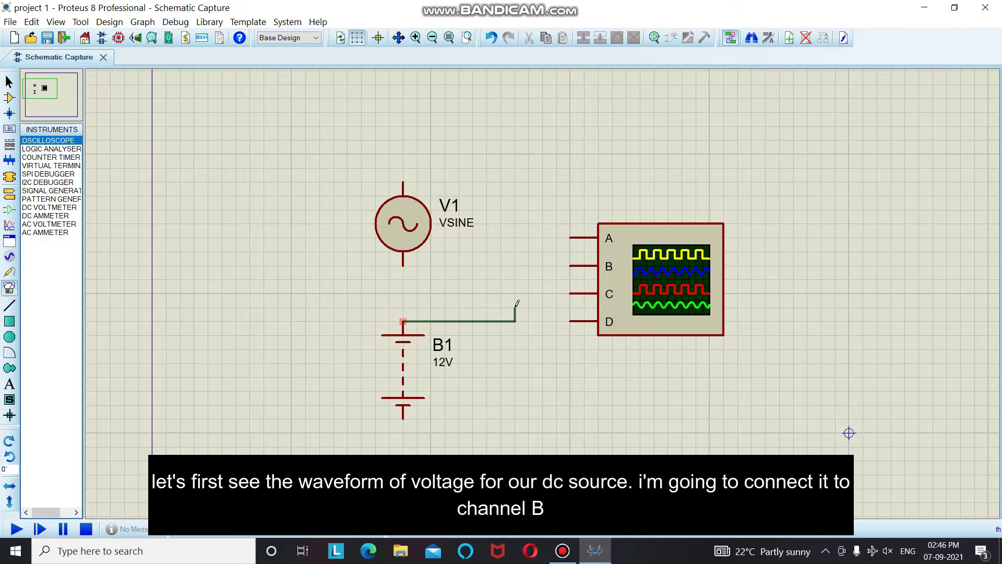
left_click(573, 265)
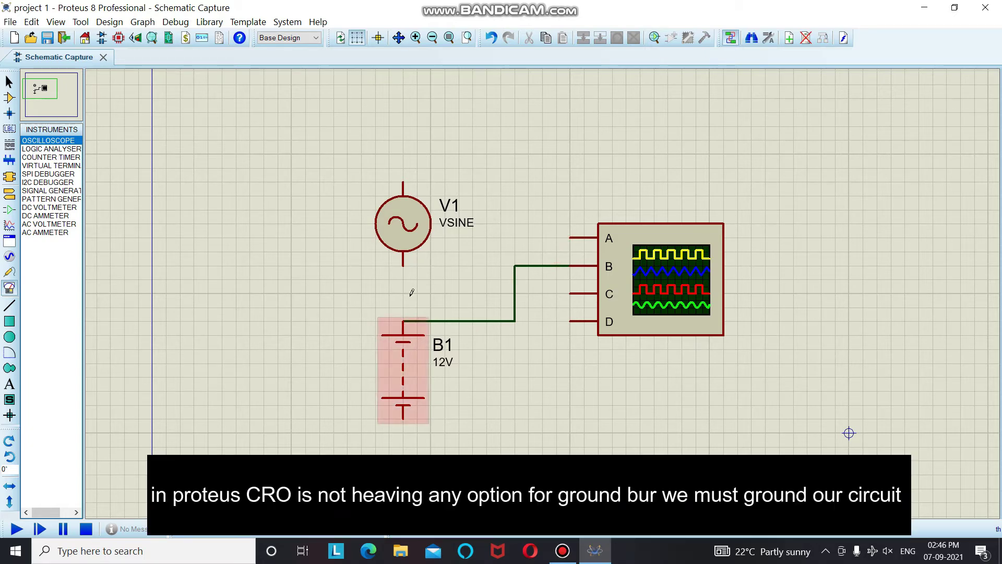
Place a ground terminal below battery B1 and wire it to the battery's lower terminal.
right_click(529, 403)
mouse_move(552, 412)
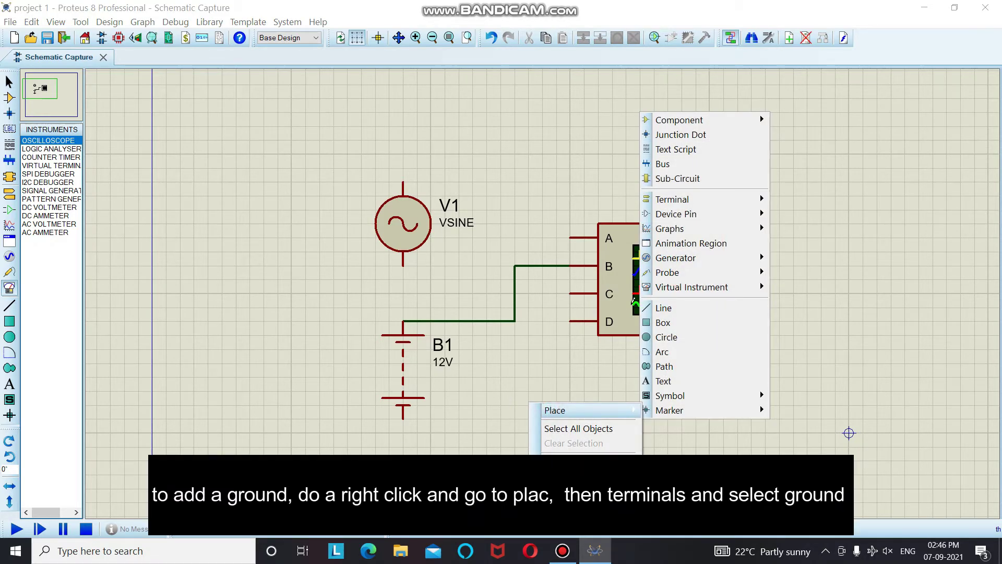
mouse_move(676, 199)
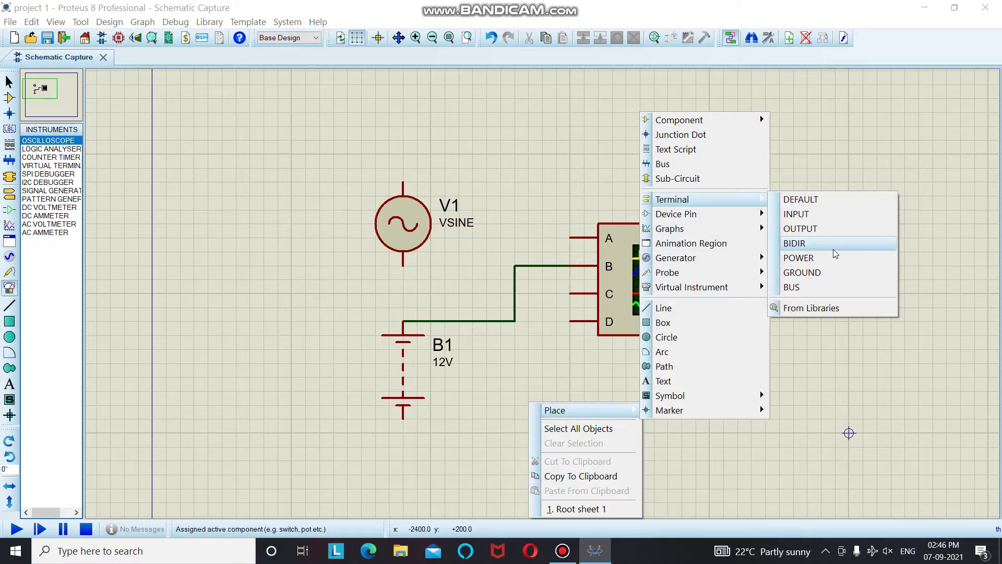
left_click(834, 272)
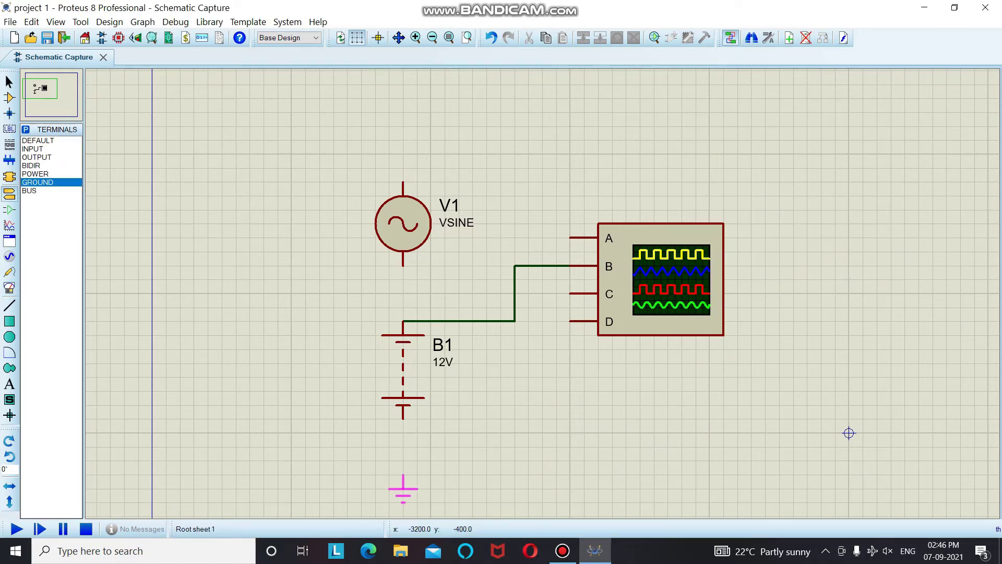
left_click(403, 459)
left_click(404, 417)
left_click(403, 449)
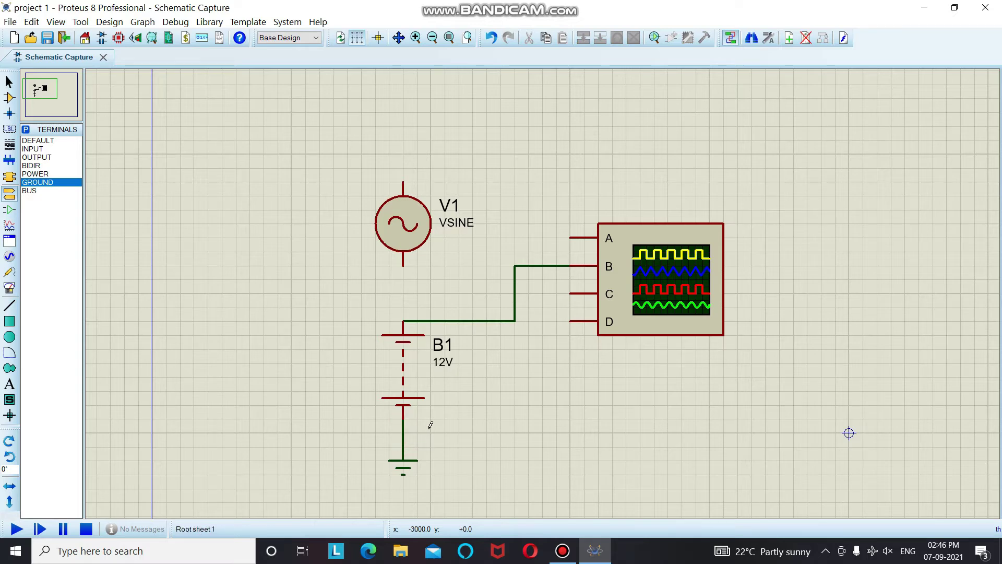
Run the simulation and arrange the Digital Oscilloscope window so its display and channel controls can be used.
left_click(18, 529)
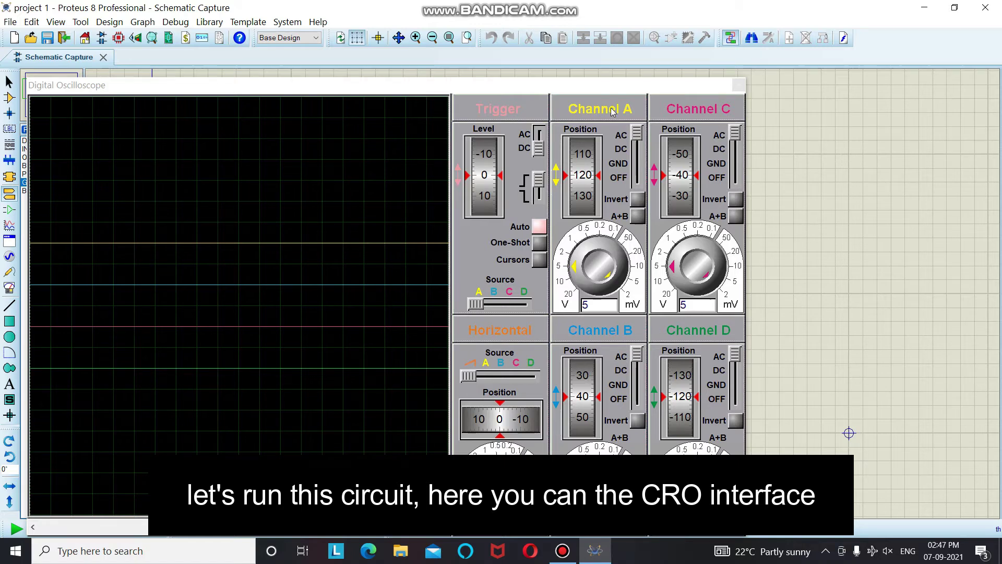
left_click_drag(583, 92, 167, 130)
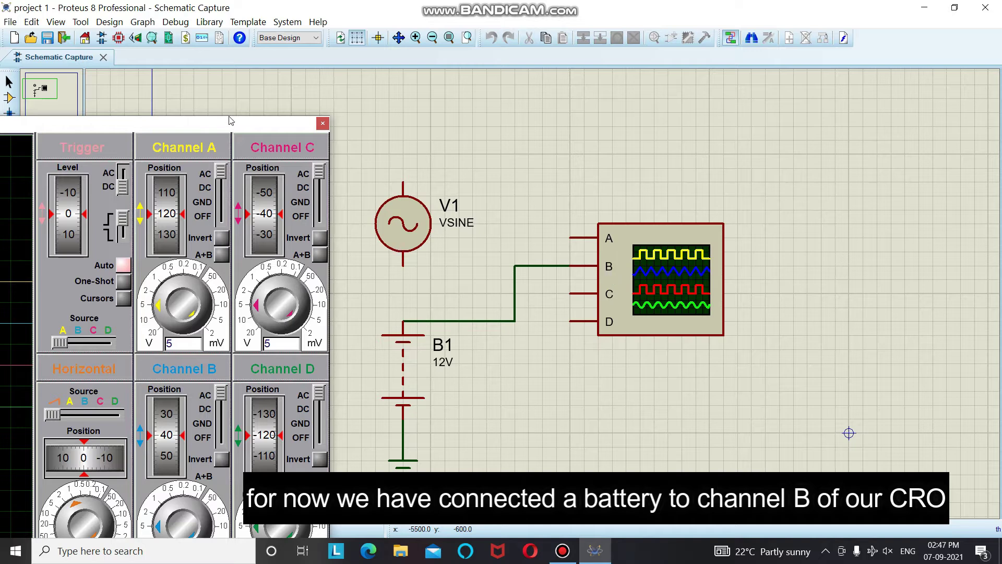
left_click_drag(228, 119, 779, 97)
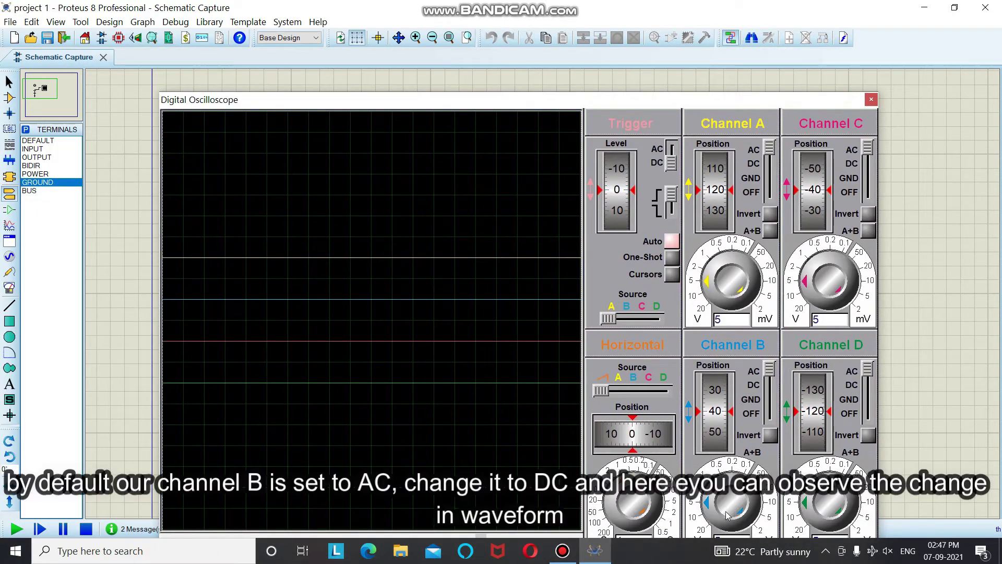
Toggle channel B's input coupling between DC and AC to compare the traces, ending on DC.
left_click(769, 386)
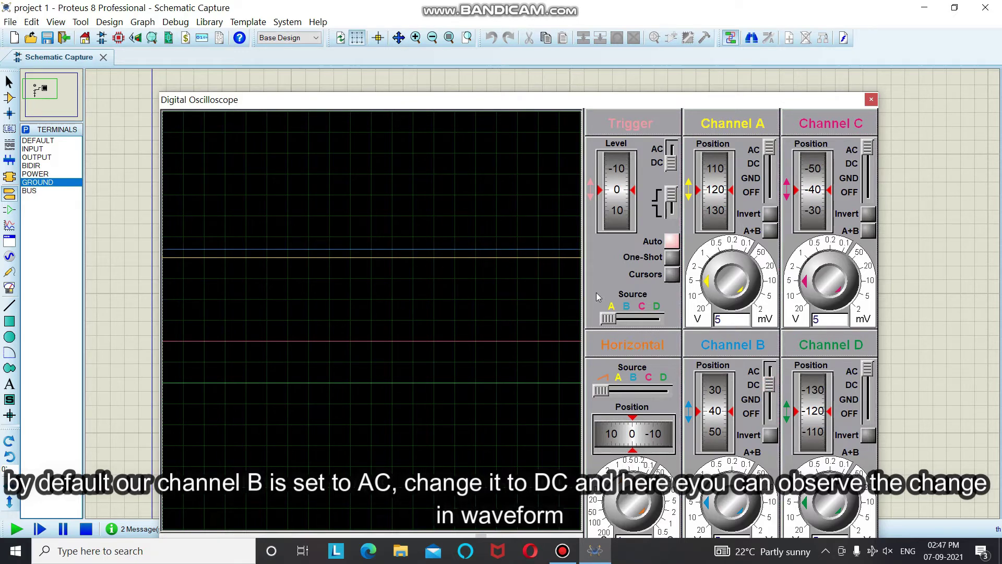
left_click(771, 377)
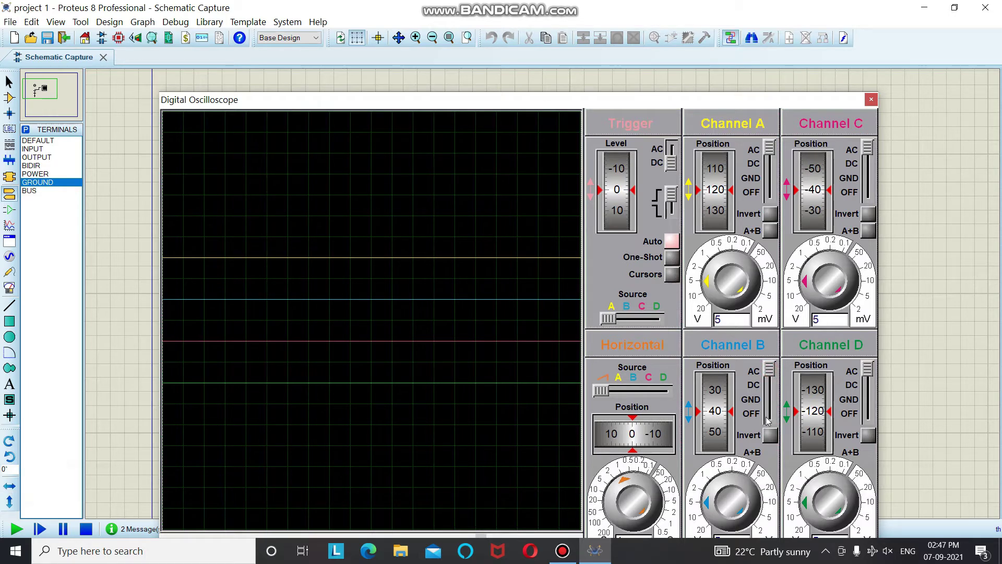
left_click(769, 385)
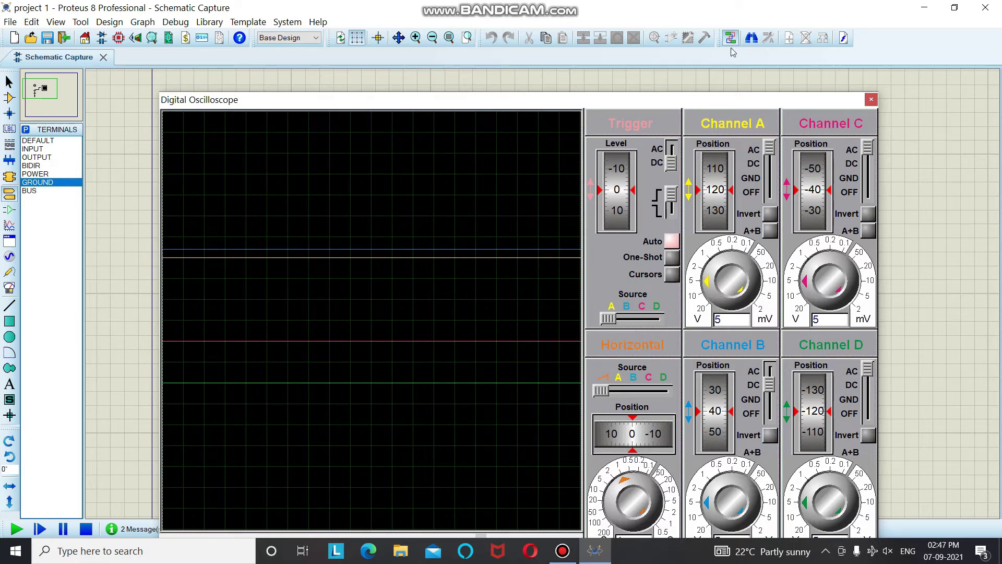
Set channel A's vertical position to 0 and shift channel B's position to about -24.
left_click_drag(734, 99, 741, 50)
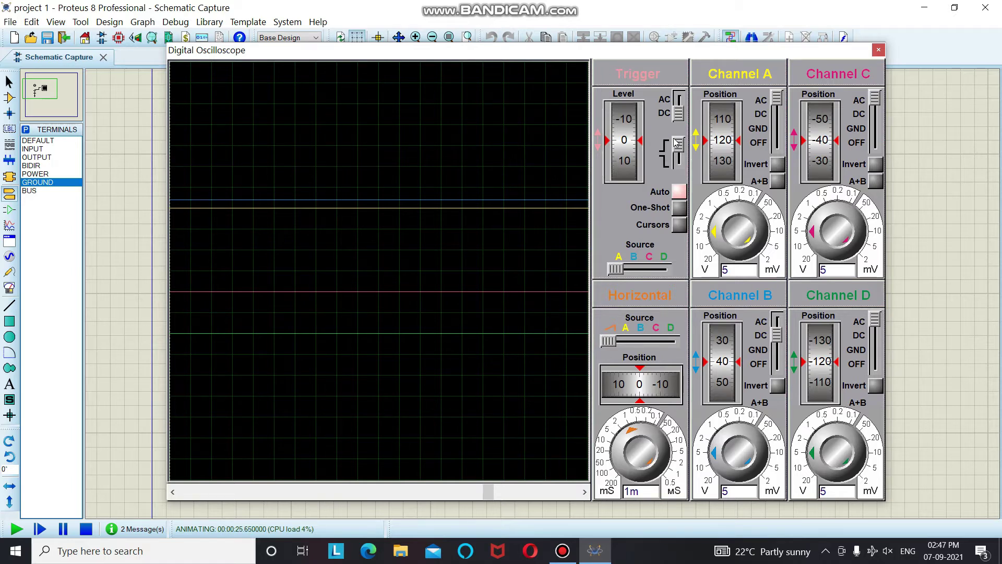
left_click_drag(722, 124, 728, 159)
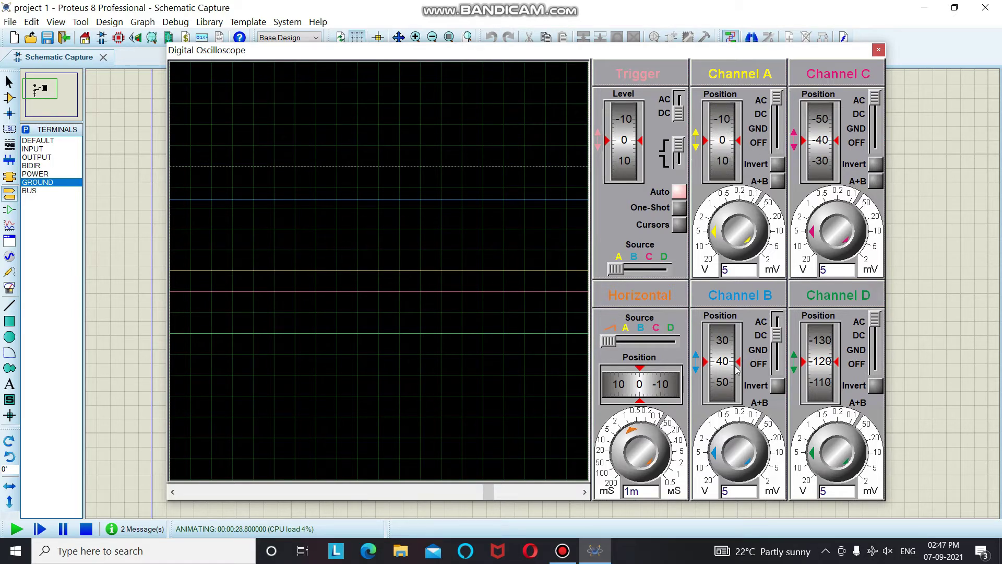
left_click_drag(722, 360, 730, 366)
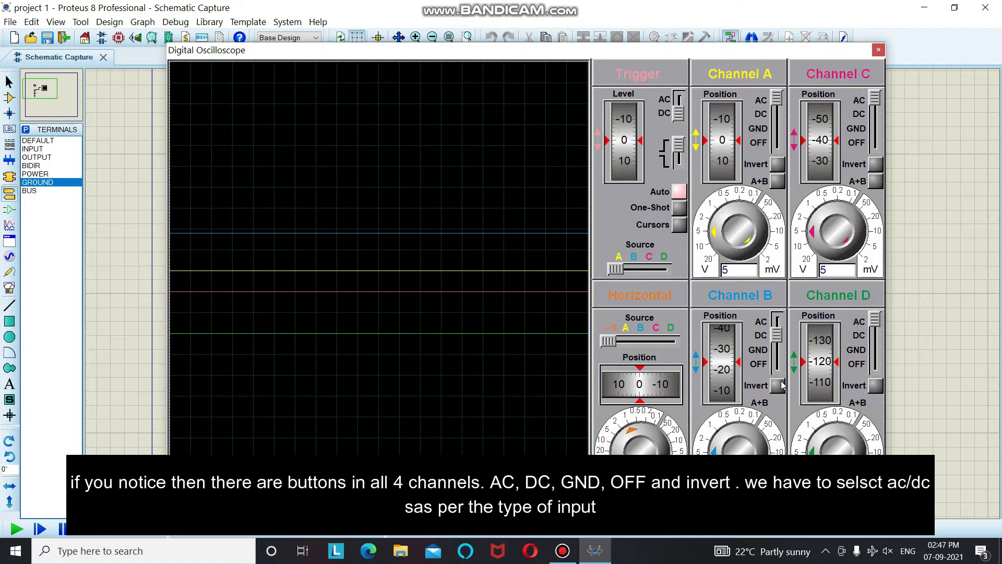
Set channel B to DC coupling with Invert on, and shift its vertical position to 220.
left_click(776, 322)
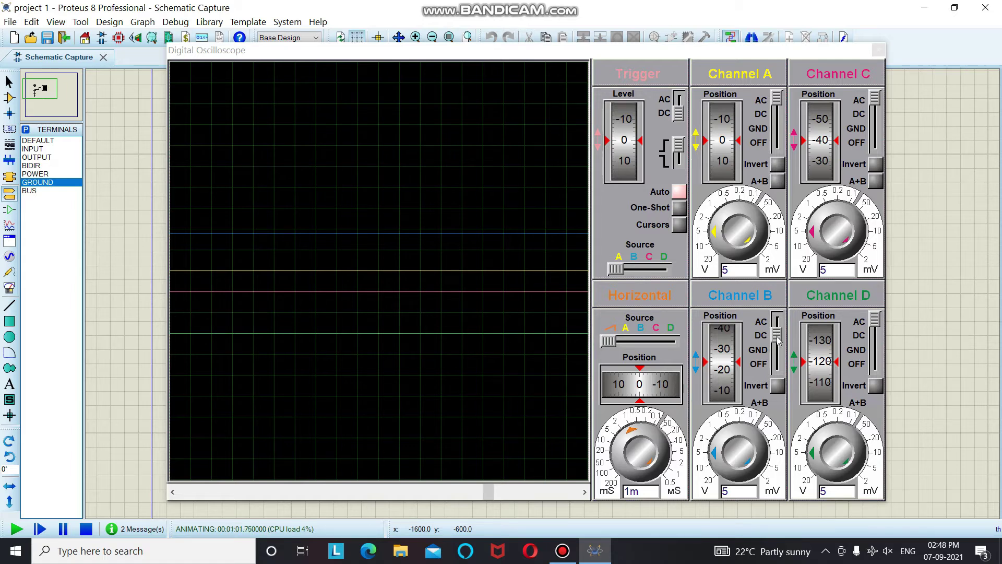
left_click(776, 334)
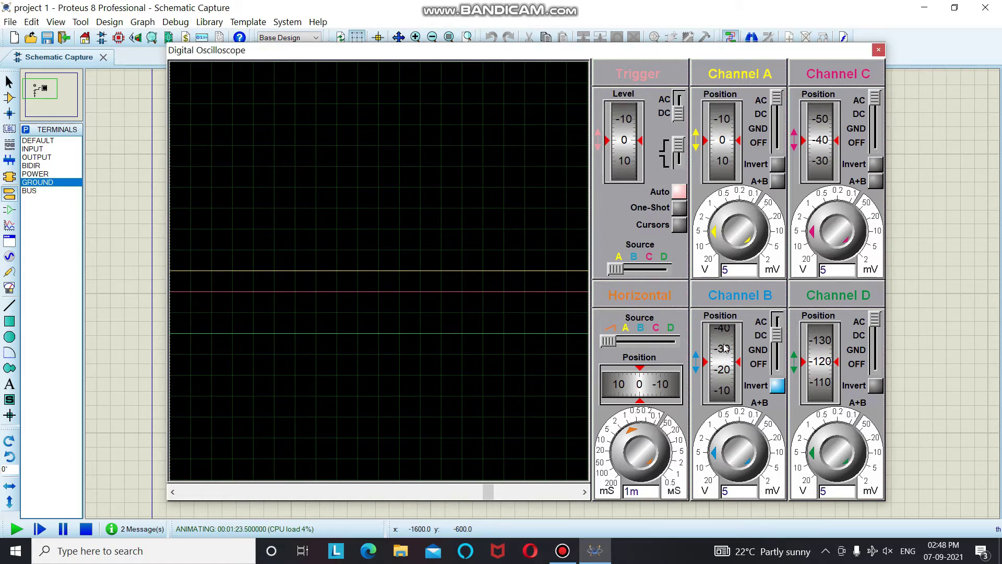
mouse_move(723, 321)
left_mouse_down()
mouse_move(730, 395)
mouse_move(728, 348)
left_mouse_up()
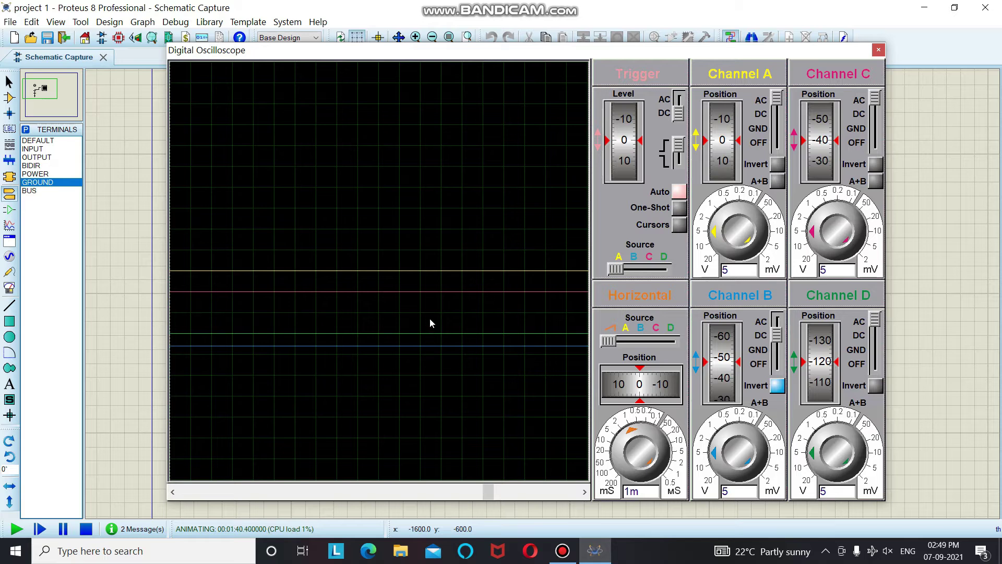
left_click(699, 368)
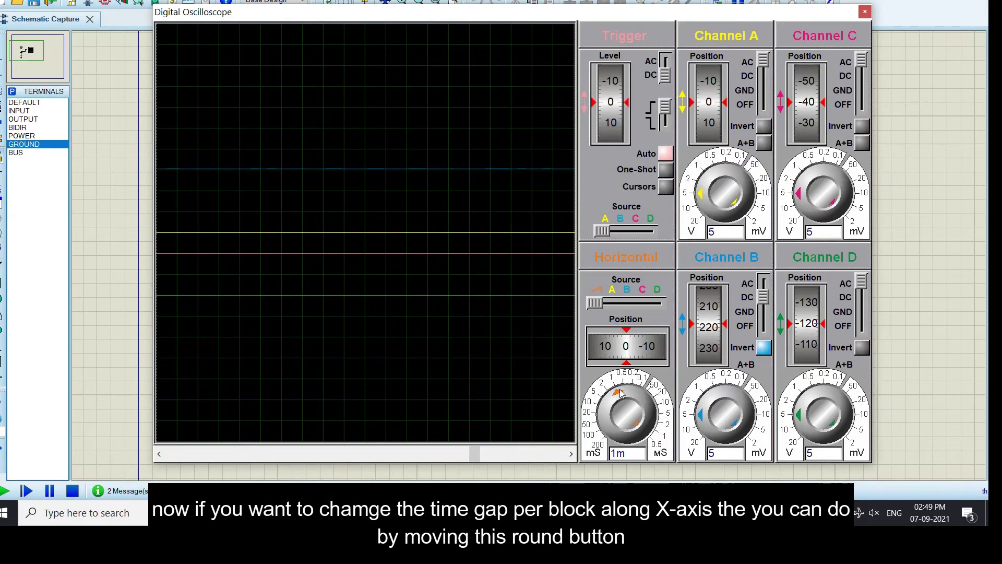
Lower the oscilloscope's horizontal time base to 20 µs per division and stop the simulation.
left_click_drag(620, 393, 644, 399)
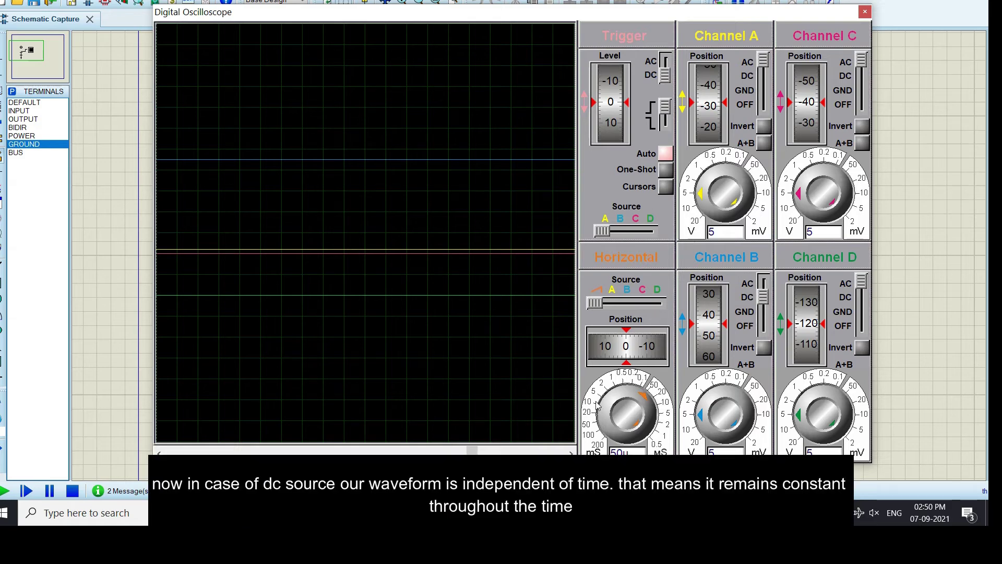
mouse_move(643, 398)
left_mouse_down()
mouse_move(619, 402)
mouse_move(614, 432)
mouse_move(629, 392)
mouse_move(657, 397)
left_mouse_up()
left_click_drag(652, 12, 642, 32)
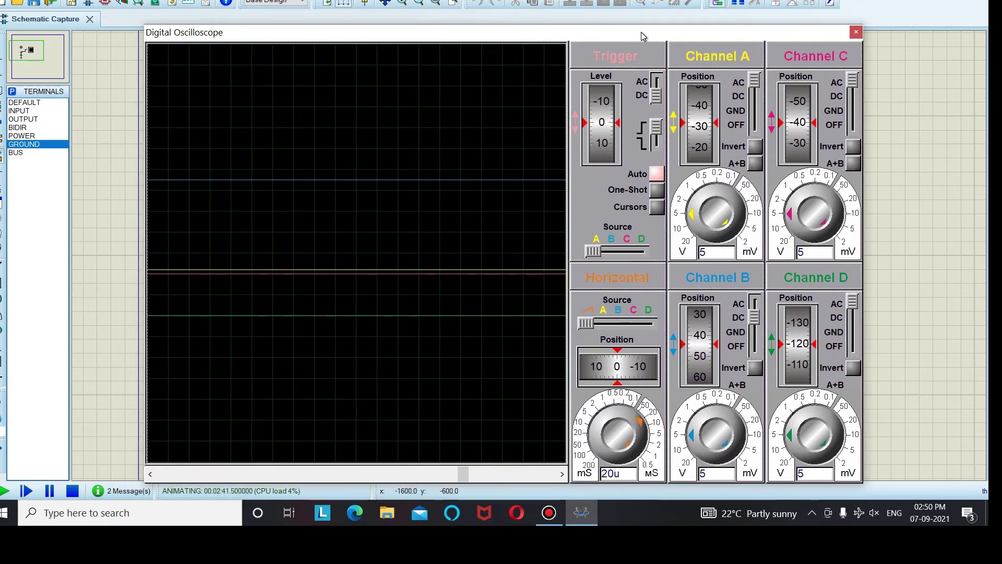
left_click(72, 490)
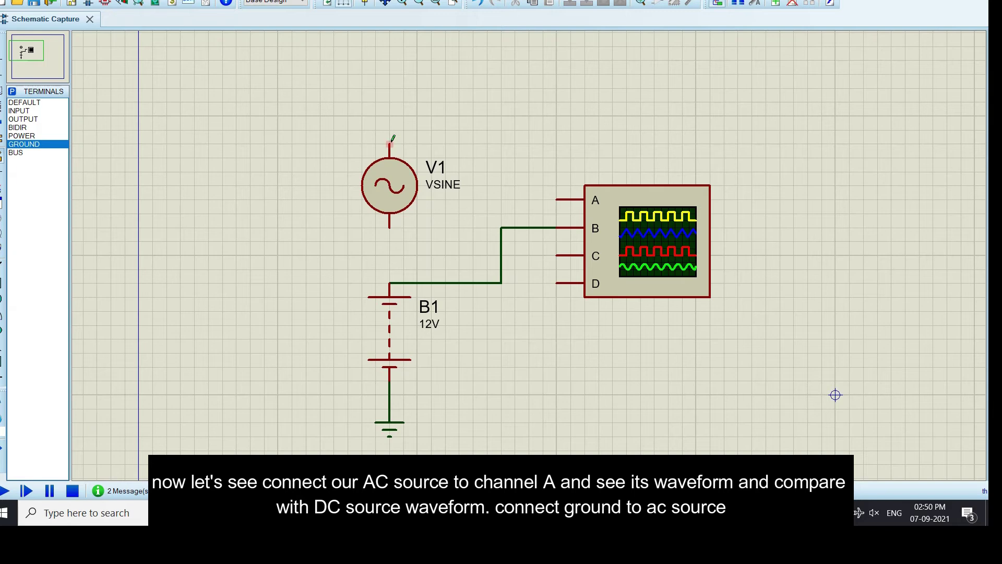
Wire the upper pin of sine source V1 to oscilloscope channel A and place a ground terminal beside its lower pin.
left_click(389, 145)
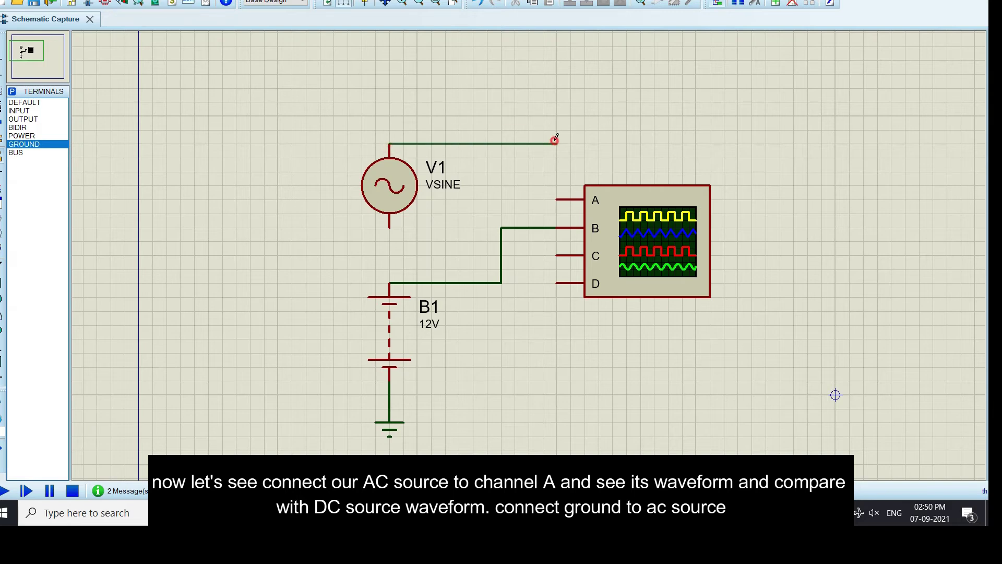
left_click(556, 195)
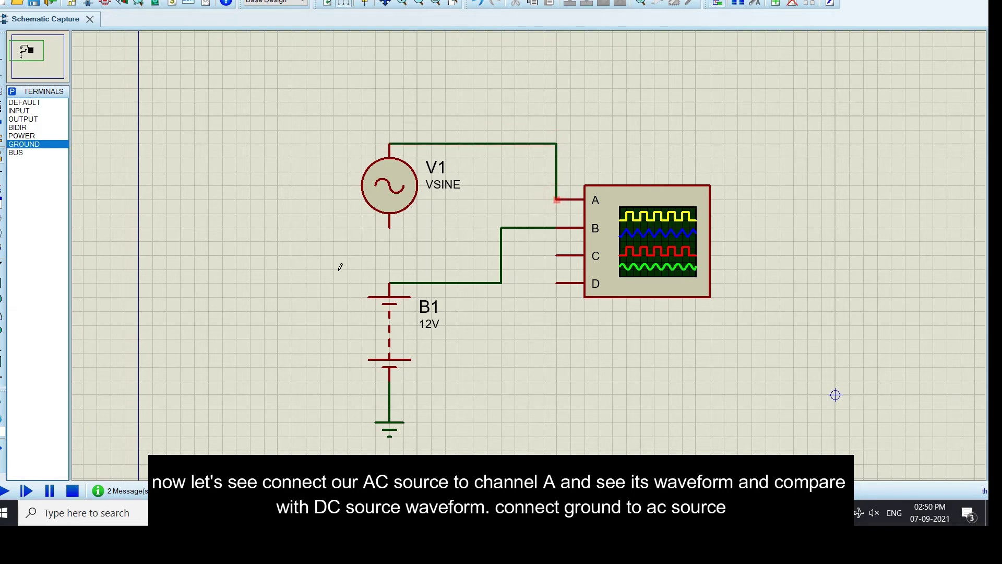
right_click(300, 248)
mouse_move(343, 258)
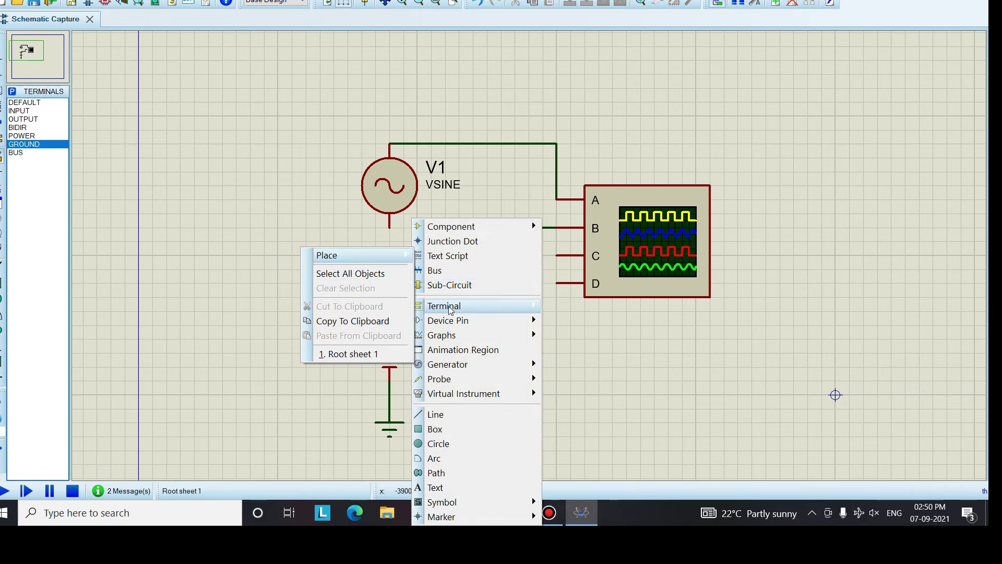
mouse_move(449, 307)
left_click(579, 379)
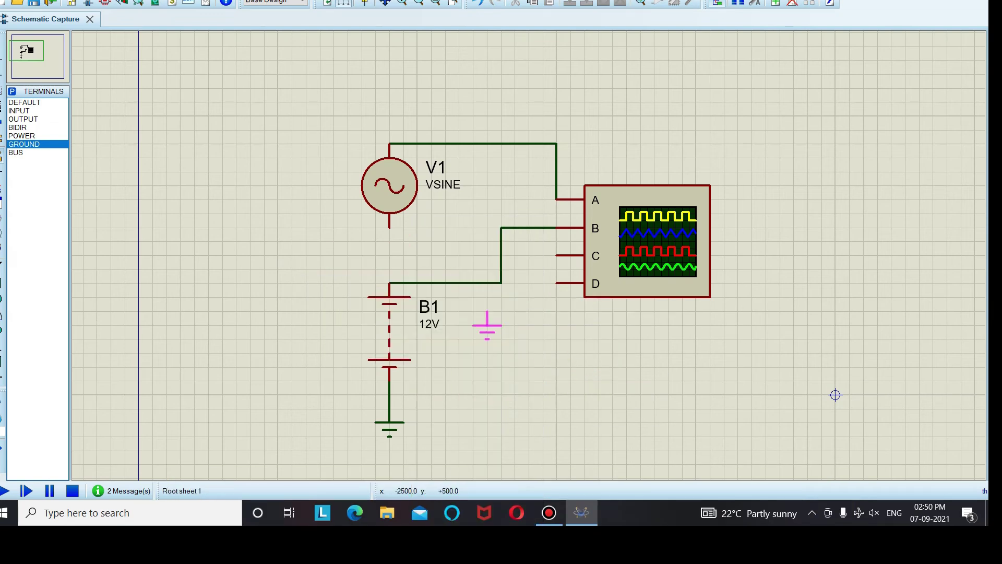
left_click(347, 255)
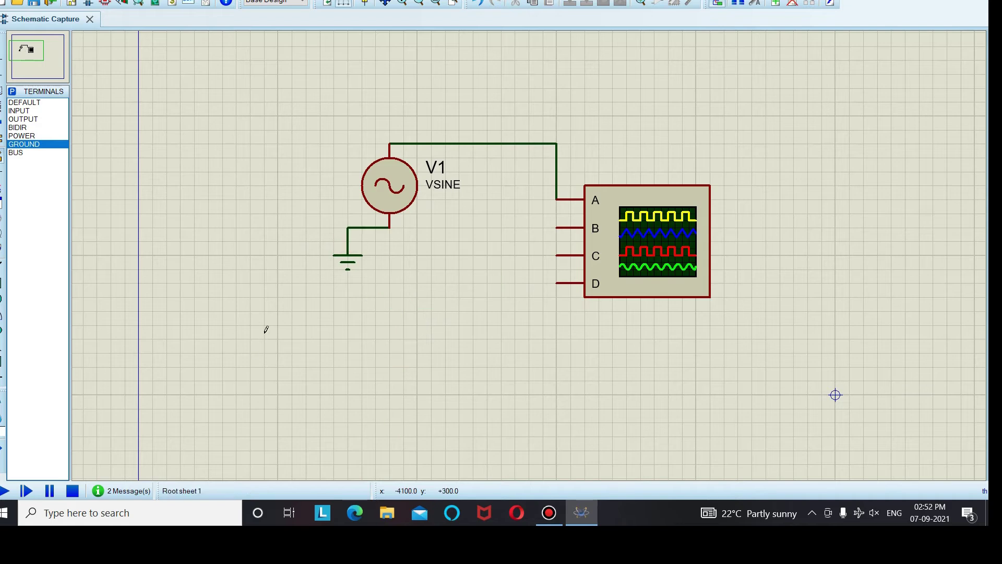
Simulate the AC circuit with channel A's vertical position shifted to 100, and stop the simulation.
left_click(5, 491)
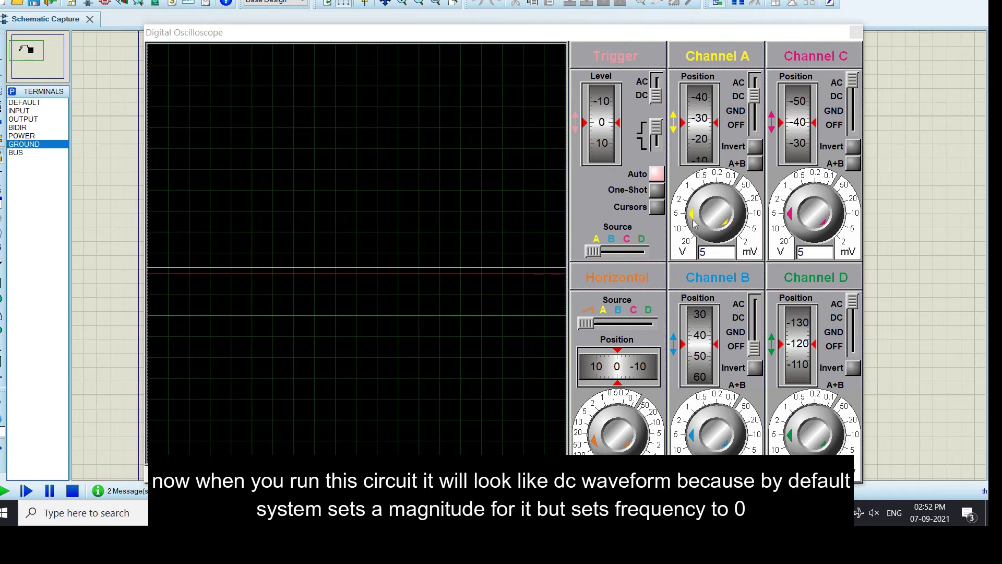
scroll(703, 137, "up", 9)
scroll(703, 137, "down", 20)
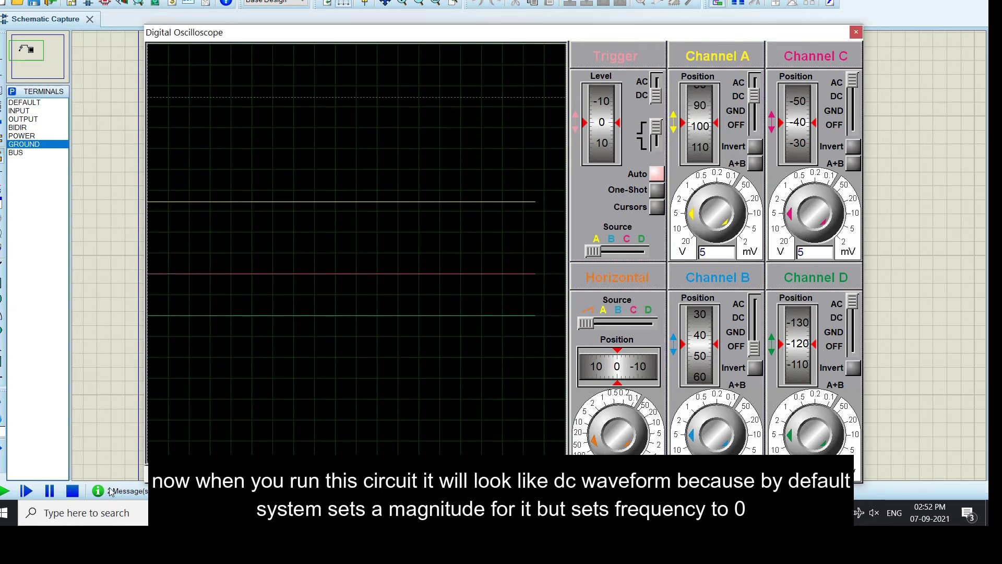
left_click(76, 491)
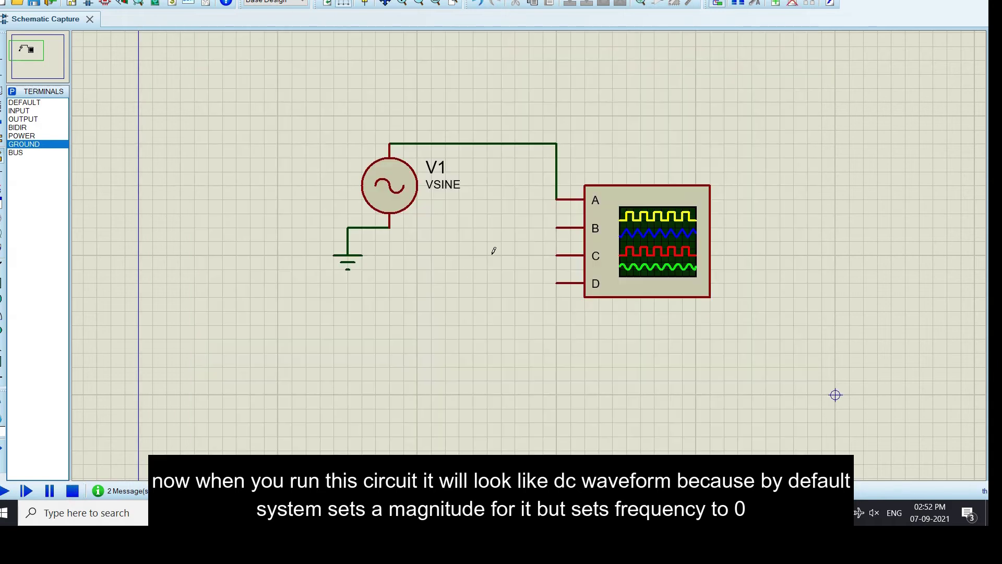
Clear the sine source's part reference and set its amplitude to 312 and frequency to 50.
double_click(398, 193)
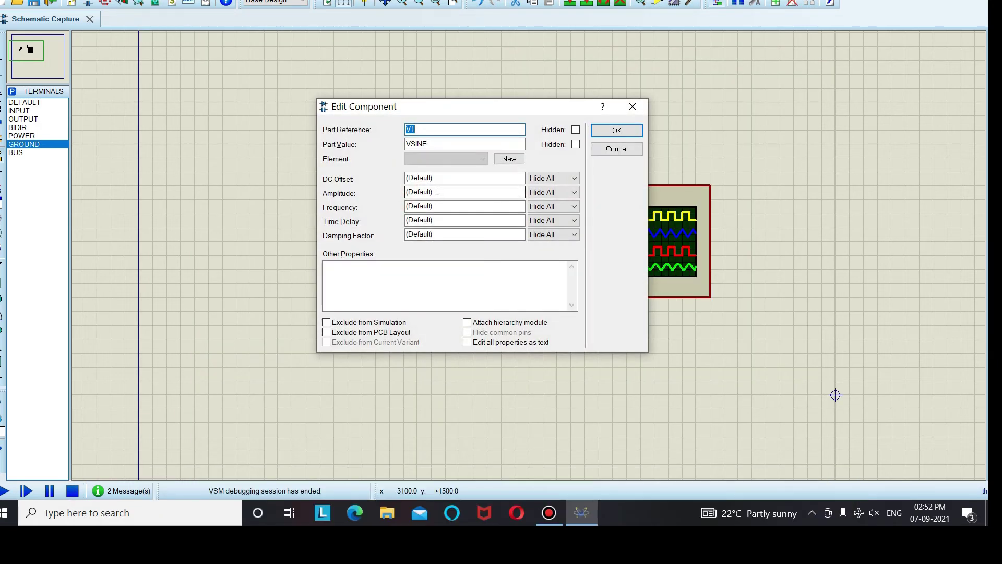
key("BackSpace")
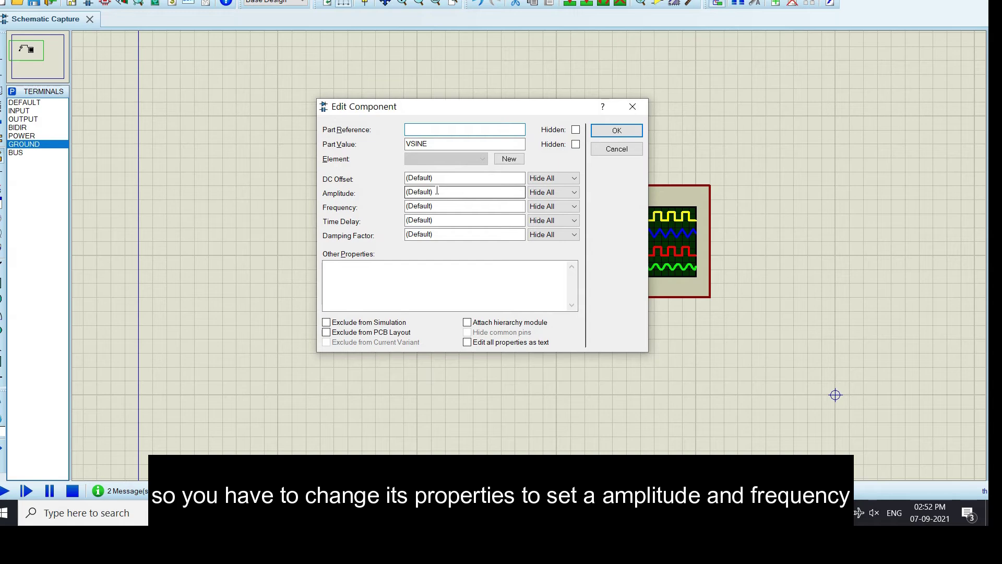
double_click(437, 191)
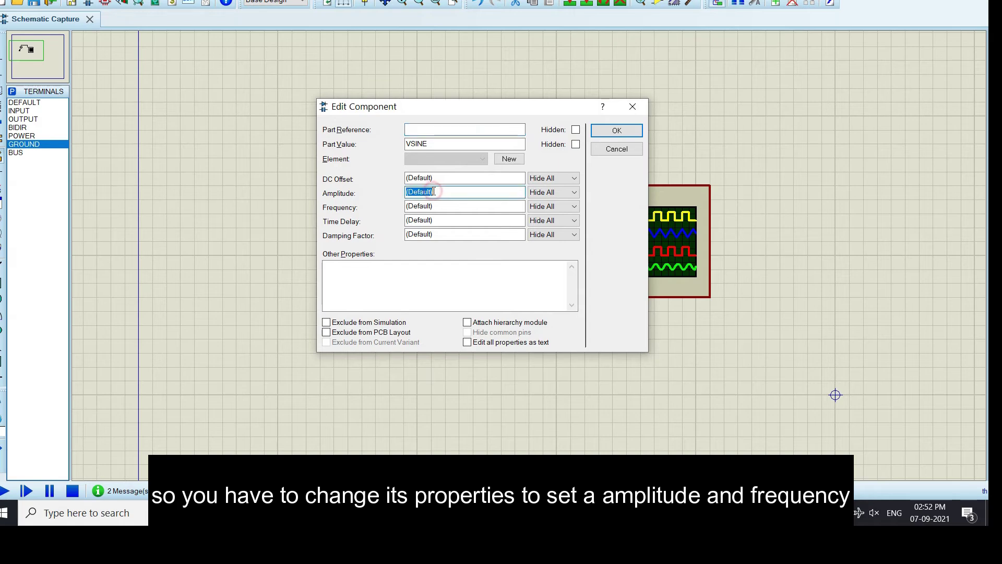
key("BackSpace")
type("312")
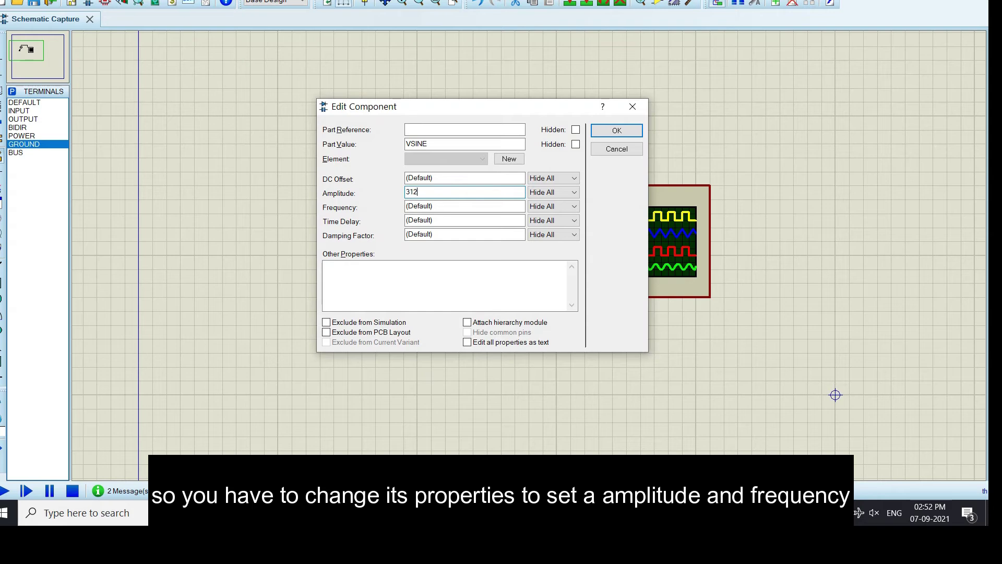
left_click(446, 207)
double_click(442, 207)
key("BackSpace")
type("50")
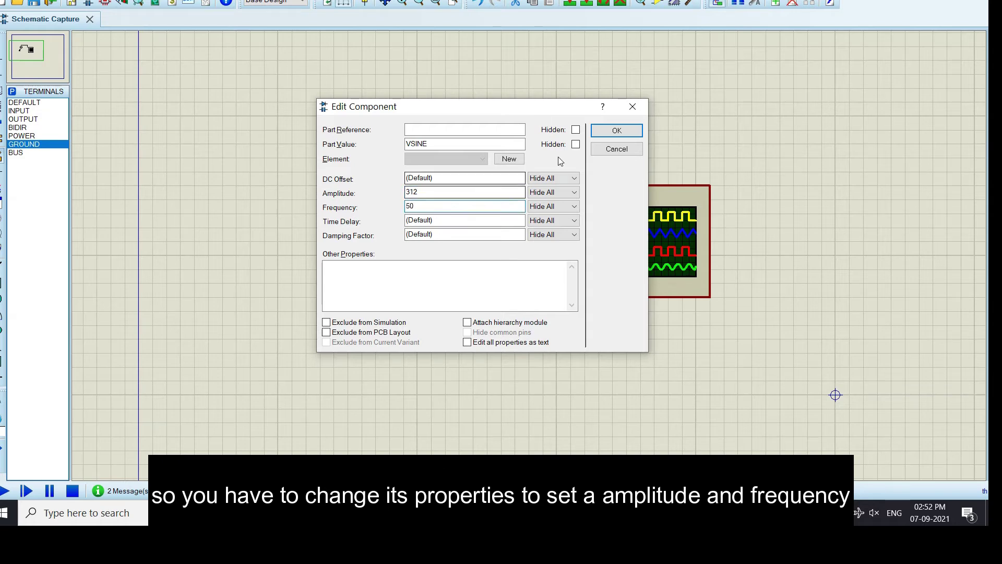
left_click(597, 134)
left_click(588, 130)
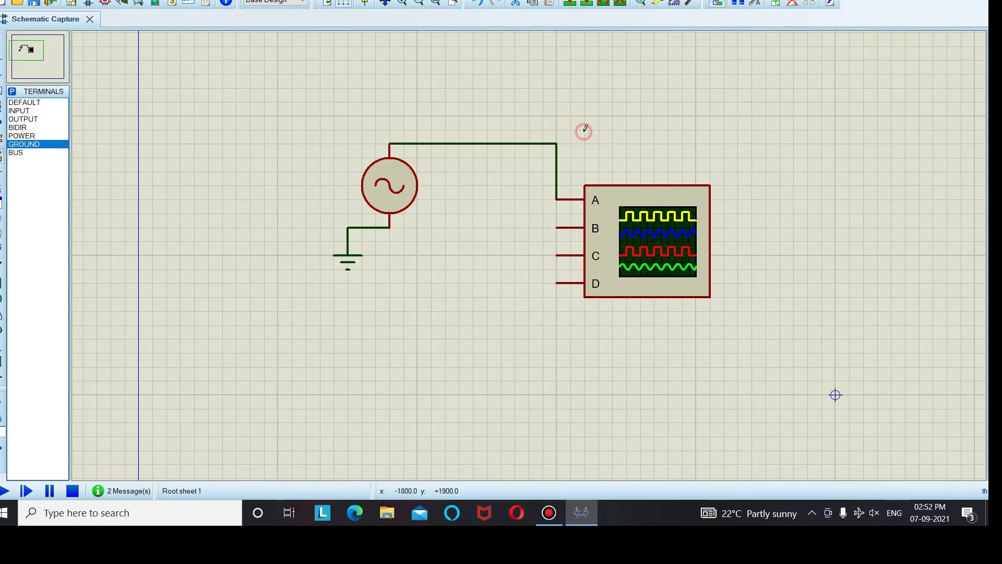
Run the simulation and switch channel A's coupling to DC and back to AC.
left_click(5, 490)
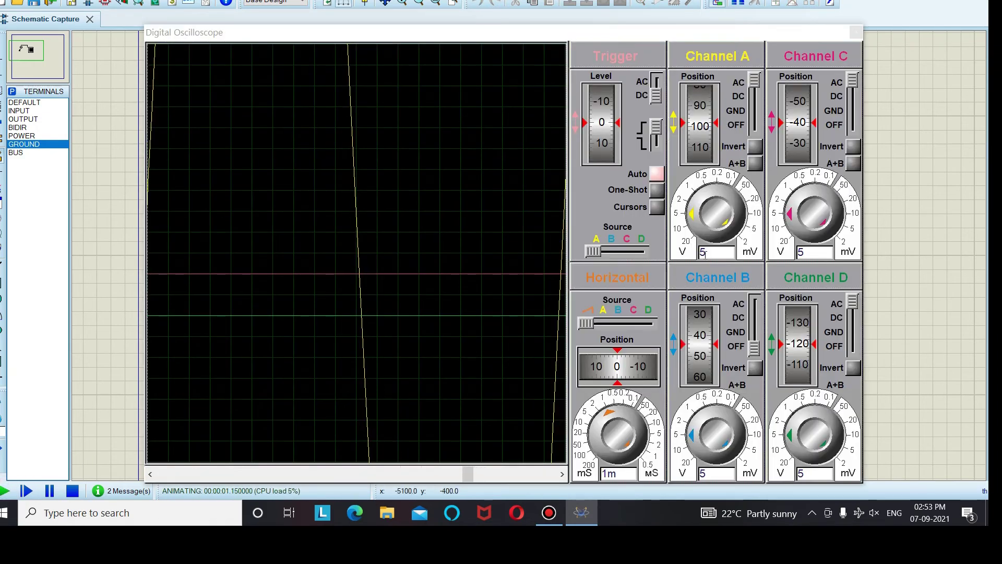
left_click(755, 95)
left_click_drag(754, 95, 755, 80)
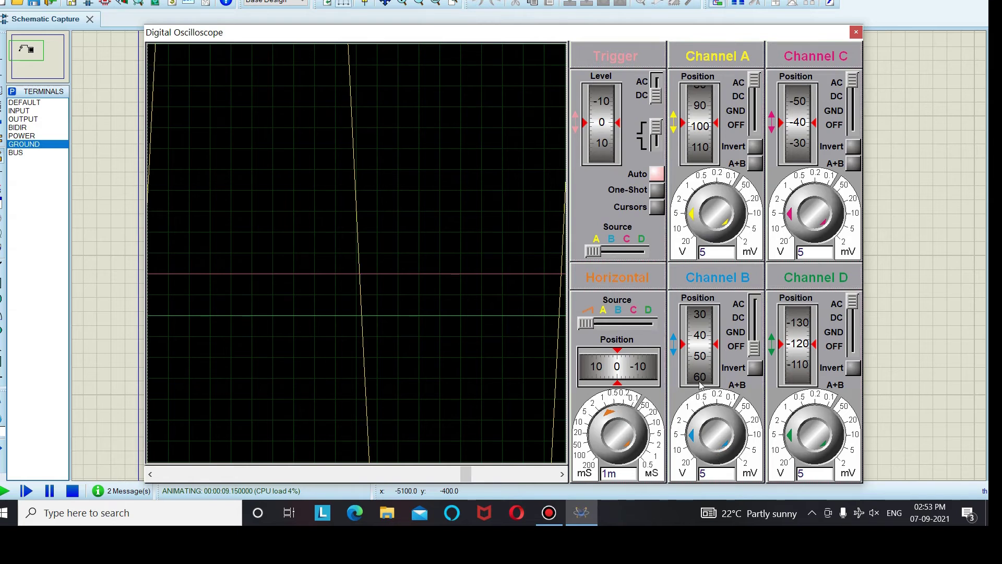
Set channel A's vertical scale to 50 V per division so the full sine wave fits the display.
left_click_drag(694, 437, 694, 436)
mouse_move(727, 223)
left_mouse_down()
mouse_move(705, 234)
mouse_move(696, 222)
mouse_move(695, 241)
left_mouse_up()
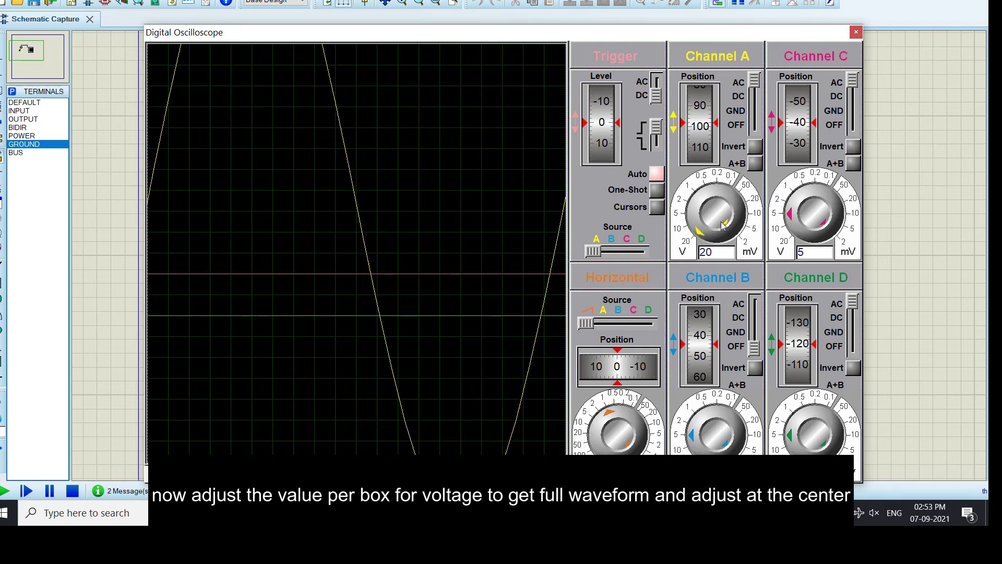
left_click_drag(723, 225, 701, 232)
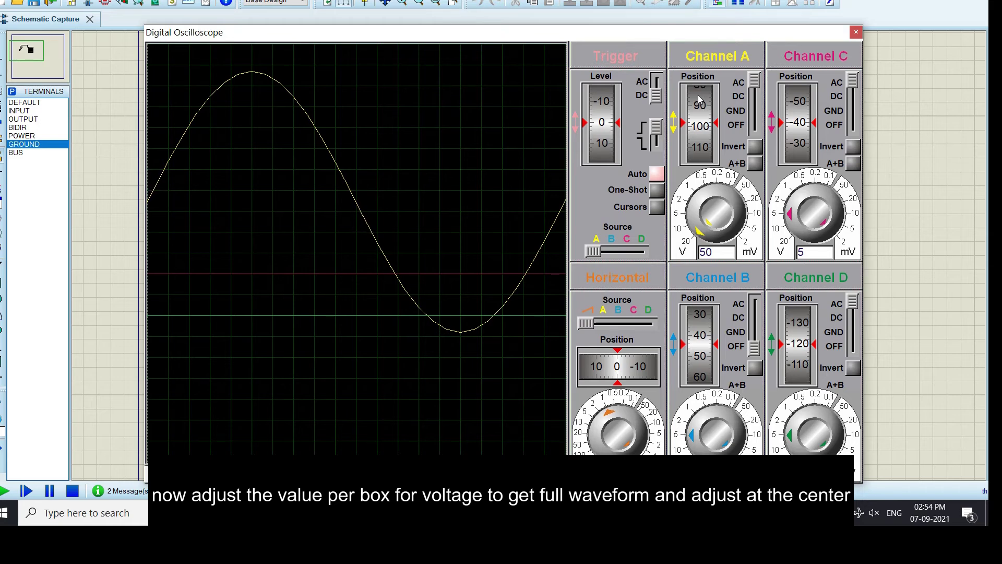
Centre channel A's waveform at a vertical position of about -36 and set the time base to 2 ms per division.
left_click_drag(698, 97, 709, 132)
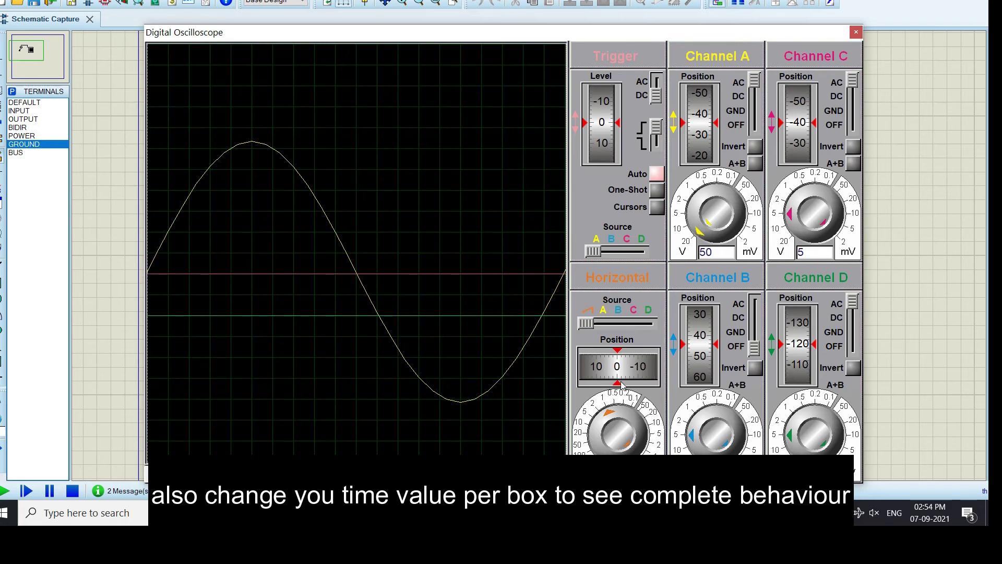
mouse_move(610, 415)
left_mouse_down()
mouse_move(607, 434)
mouse_move(628, 424)
mouse_move(643, 431)
mouse_move(642, 444)
mouse_move(633, 451)
mouse_move(626, 429)
mouse_move(607, 424)
left_mouse_up()
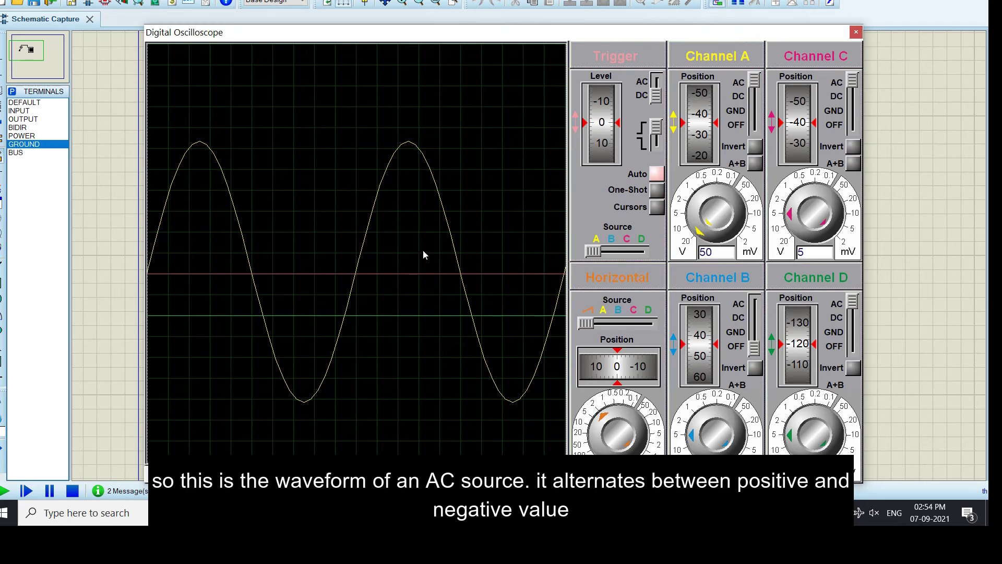
Enable the cursors to read the waveform's peak and shift the horizontal position to 30.
left_click(657, 207)
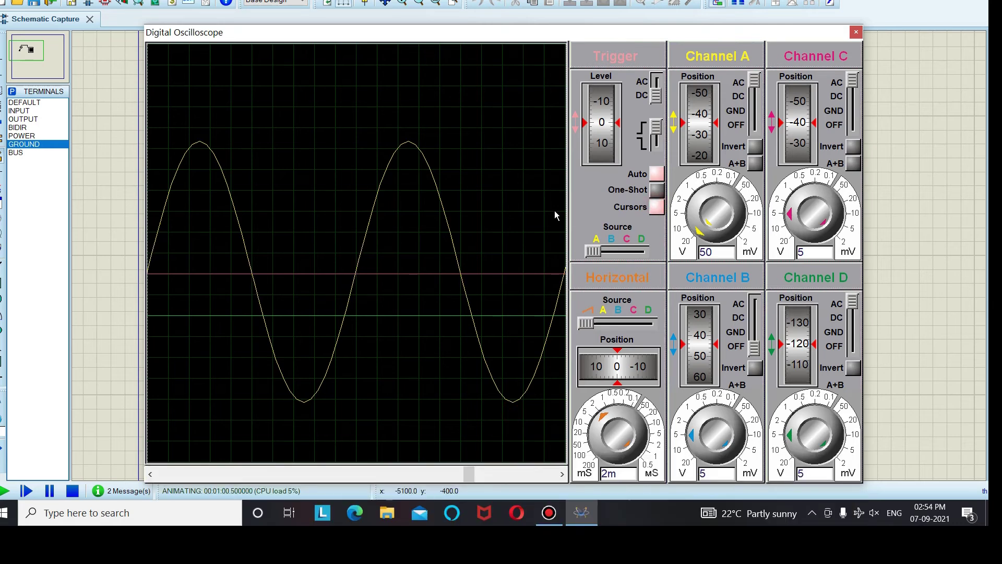
left_click(442, 139)
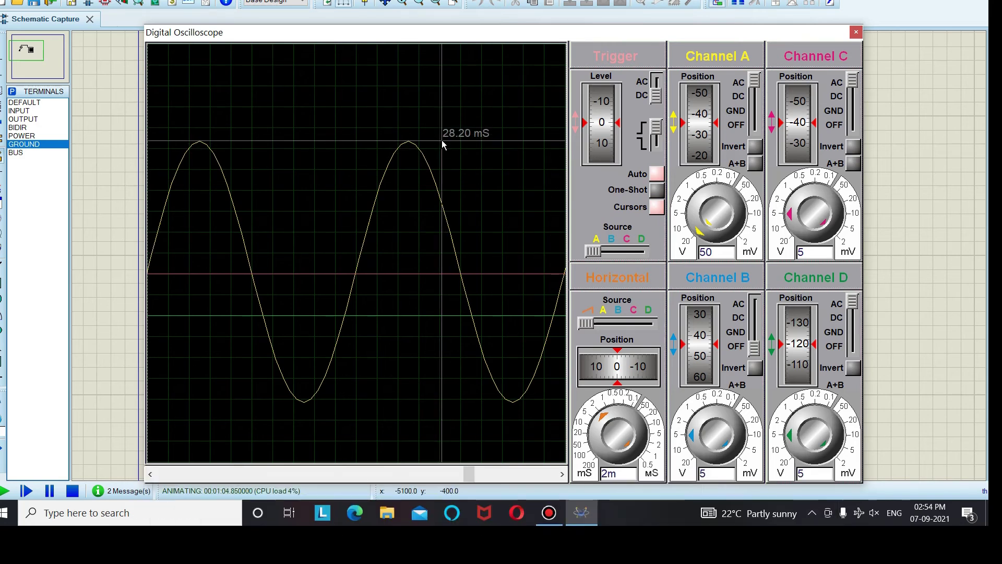
scroll(440, 136, "up", 2)
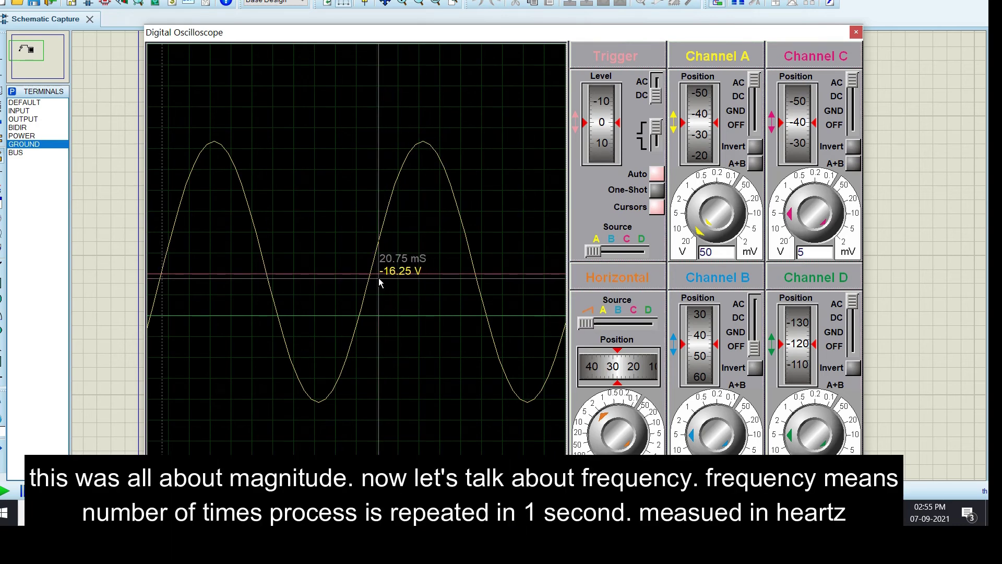
Compare the repeating waveform at time bases of 5 ms, 1 ms and 2 ms per division, ending on 2 ms.
left_click(605, 415)
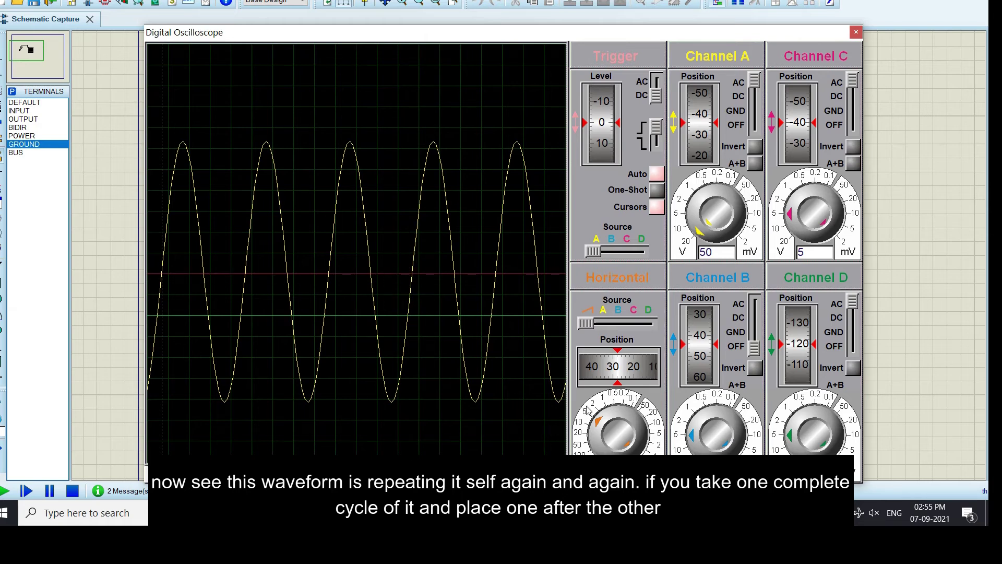
left_click_drag(597, 421, 610, 419)
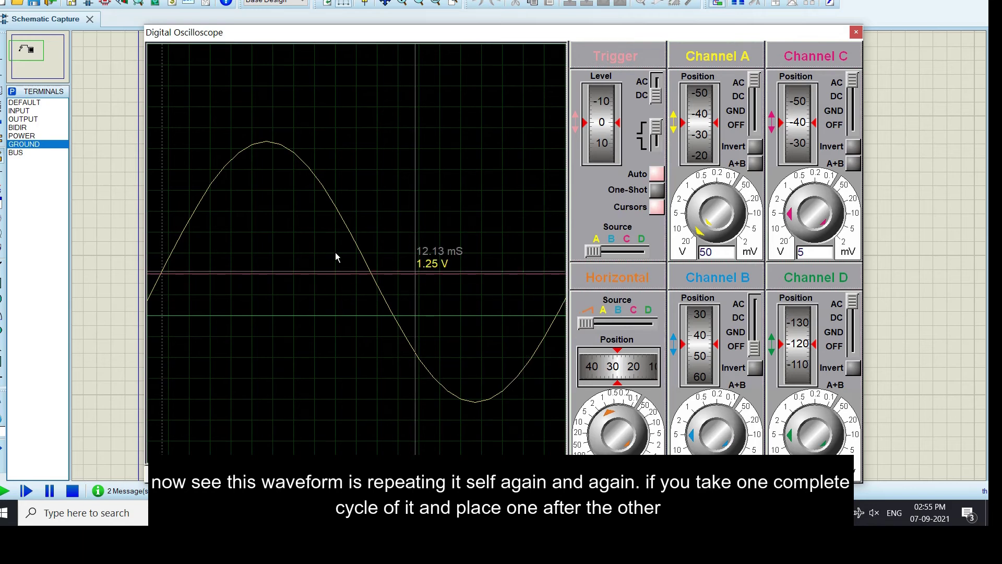
left_click_drag(608, 415, 603, 422)
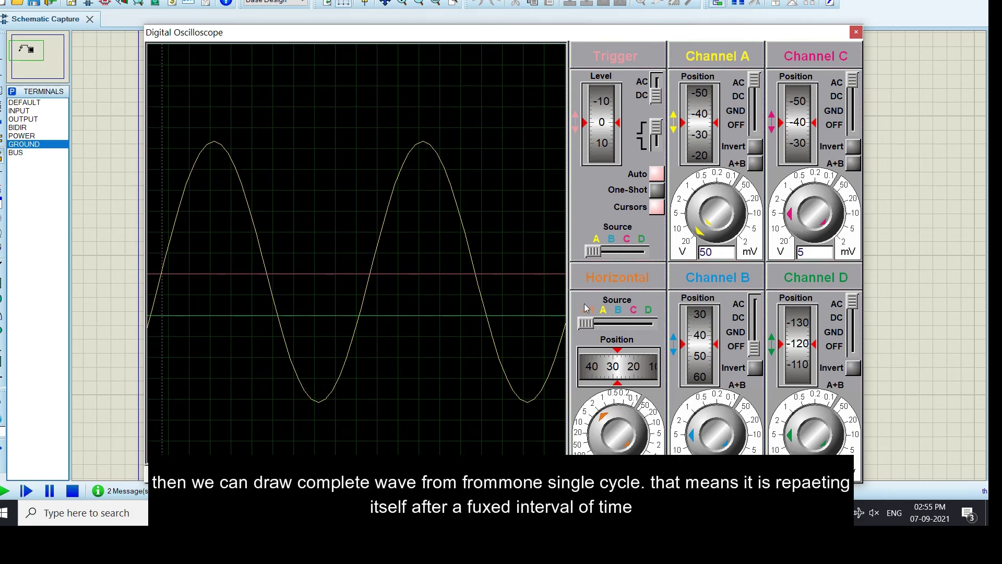
left_click(600, 419)
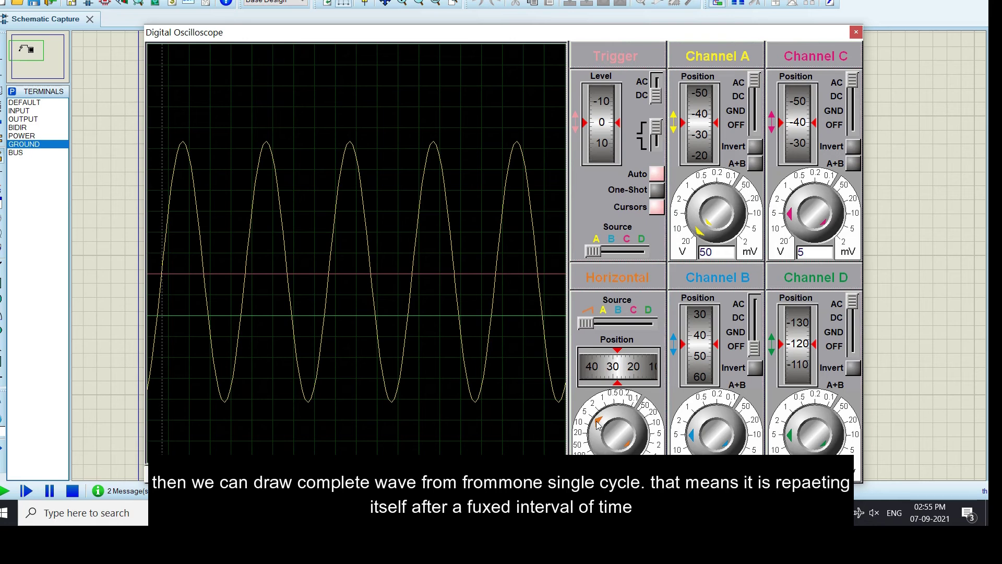
left_click_drag(598, 424, 604, 419)
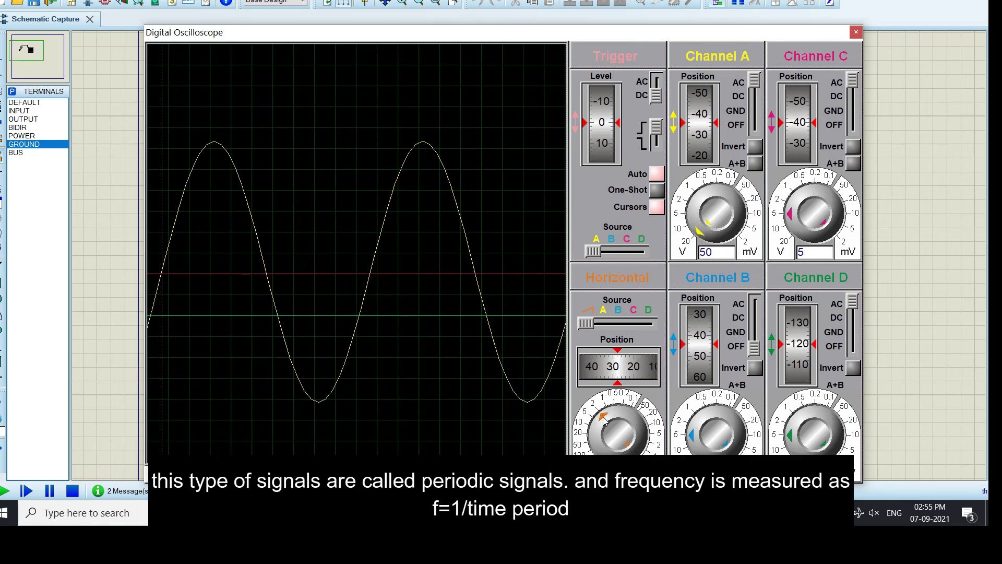
Place cursor markers on the waveform to measure its time period and shift the horizontal position to about -835.
left_click(235, 312)
mouse_move(235, 312)
left_mouse_down()
mouse_move(204, 309)
mouse_move(157, 269)
mouse_move(159, 281)
mouse_move(376, 282)
mouse_move(369, 273)
mouse_move(271, 280)
mouse_move(187, 234)
mouse_move(189, 214)
mouse_move(263, 297)
left_mouse_up()
left_click_drag(275, 350, 366, 271)
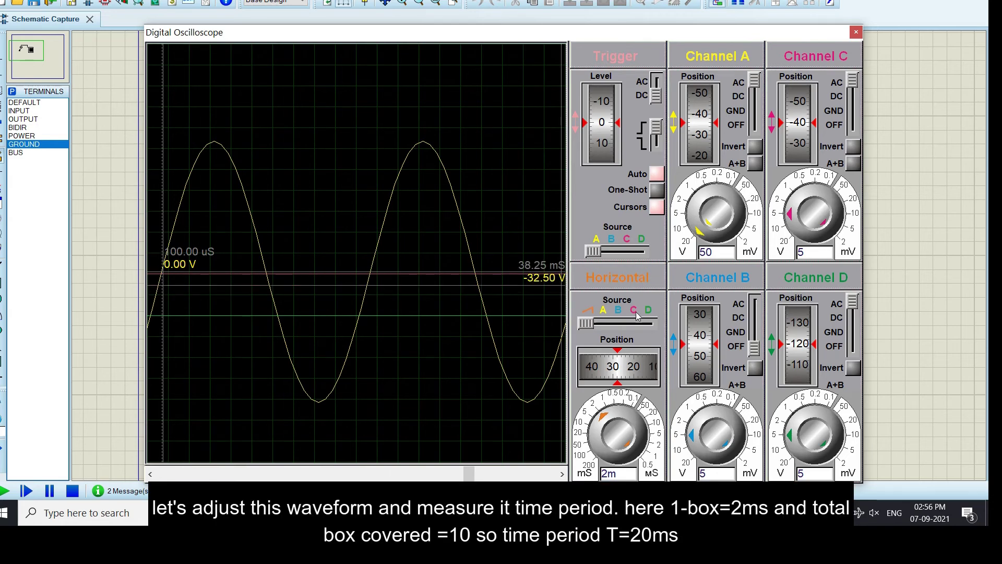
left_click_drag(616, 367, 542, 373)
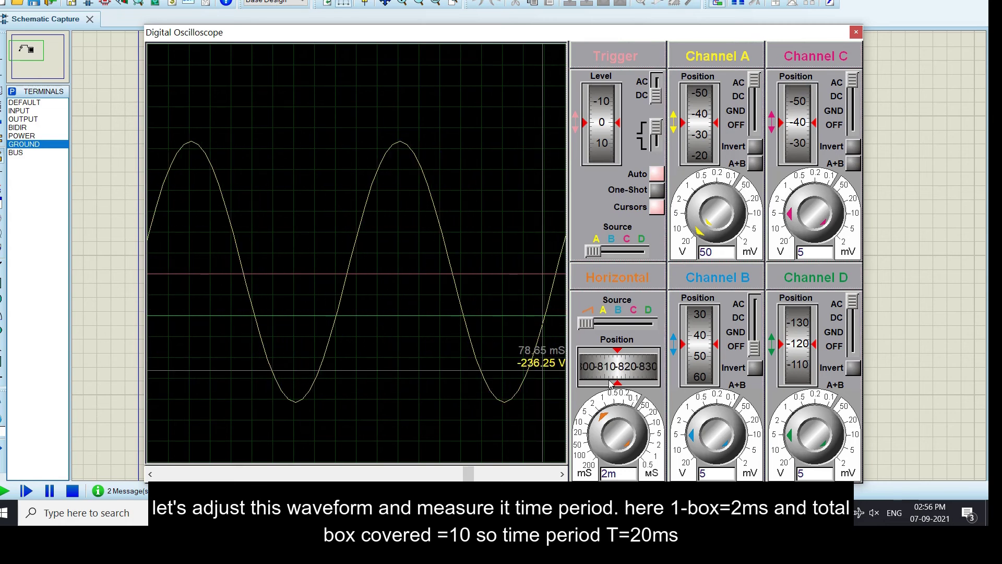
left_click_drag(617, 368, 613, 376)
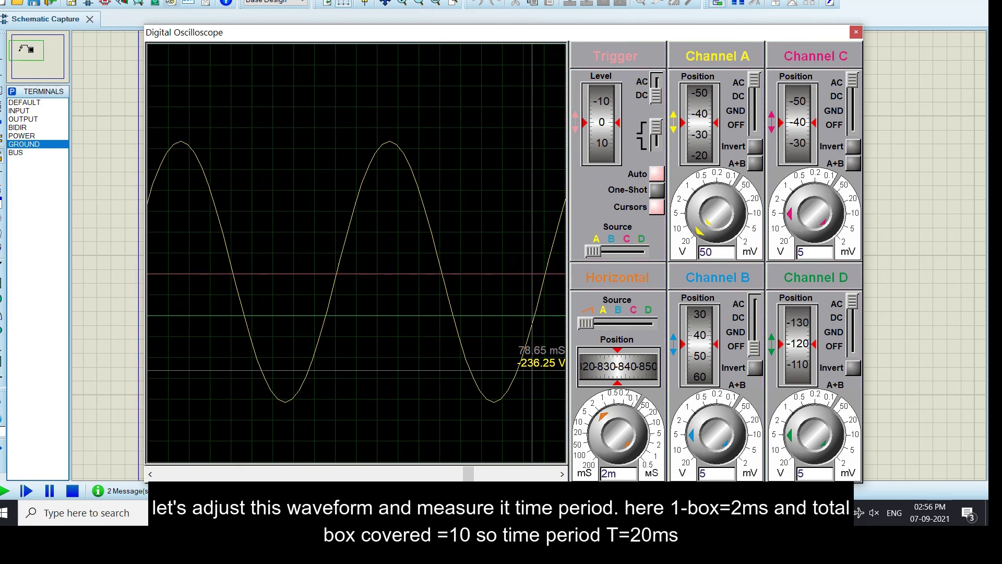
Create an untitled generic project note from the default.pjnt template and close the oscilloscope window.
left_click(205, 4)
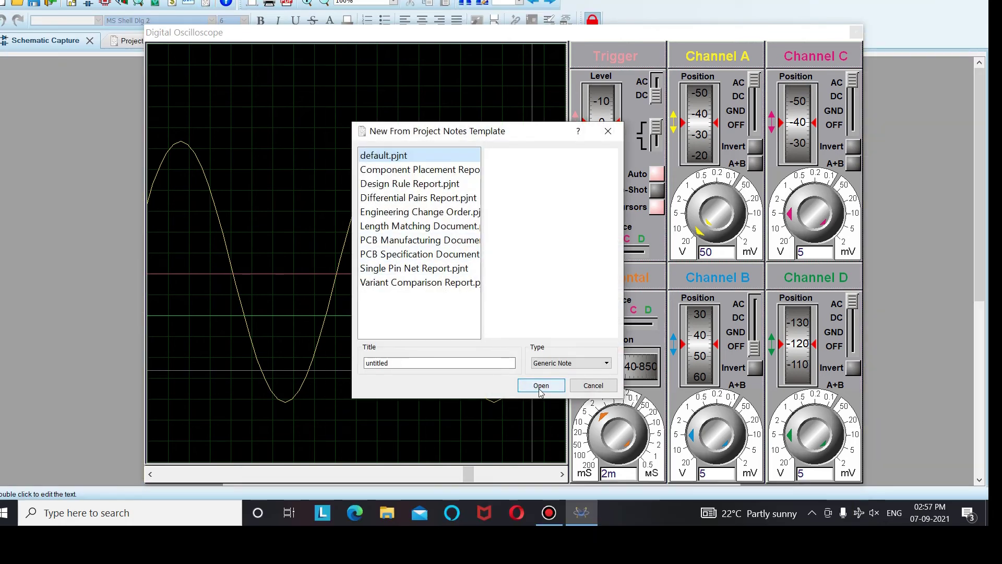
left_click(540, 385)
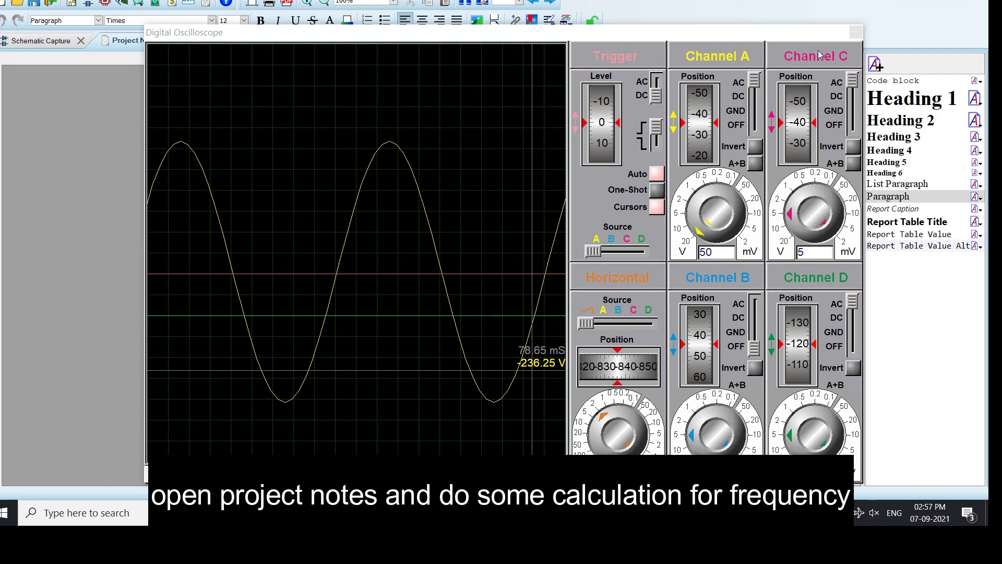
left_click(857, 35)
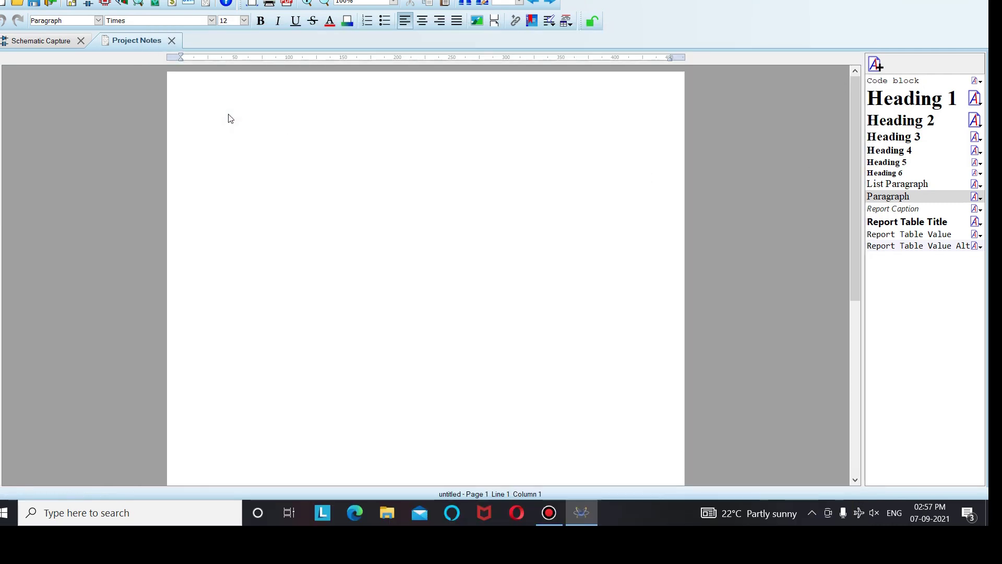
Write the formula "frequency =1/time perod" in the note, with the substituted values "1/20X10^-3" on the line below.
type("frequency =")
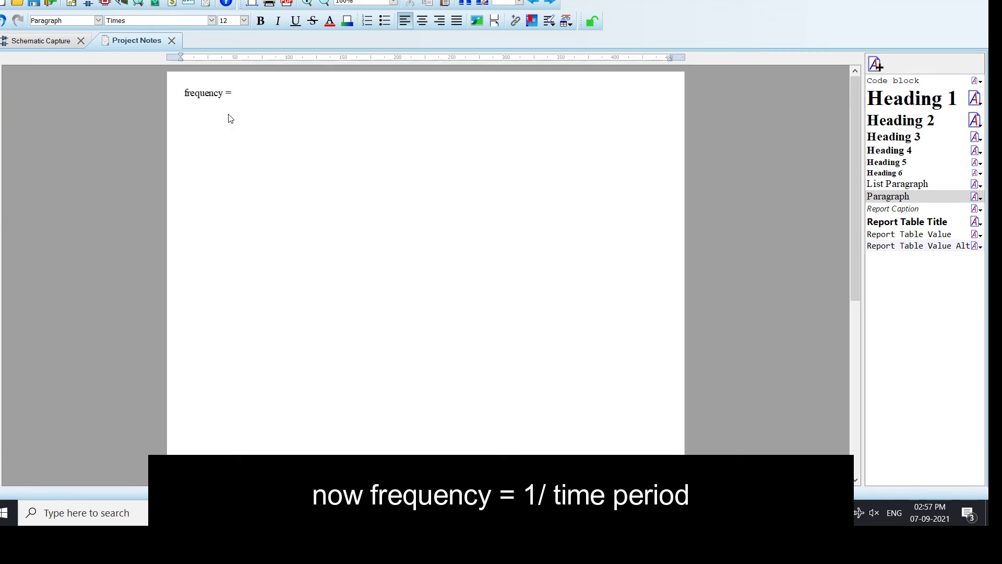
type("1/time perod")
left_click(291, 99)
key("Return")
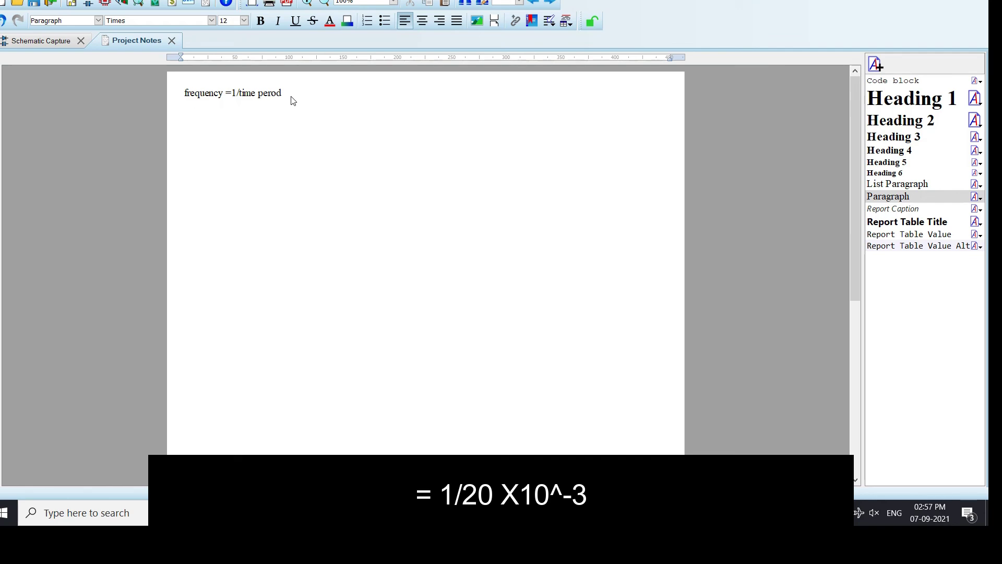
type("1/20X10")
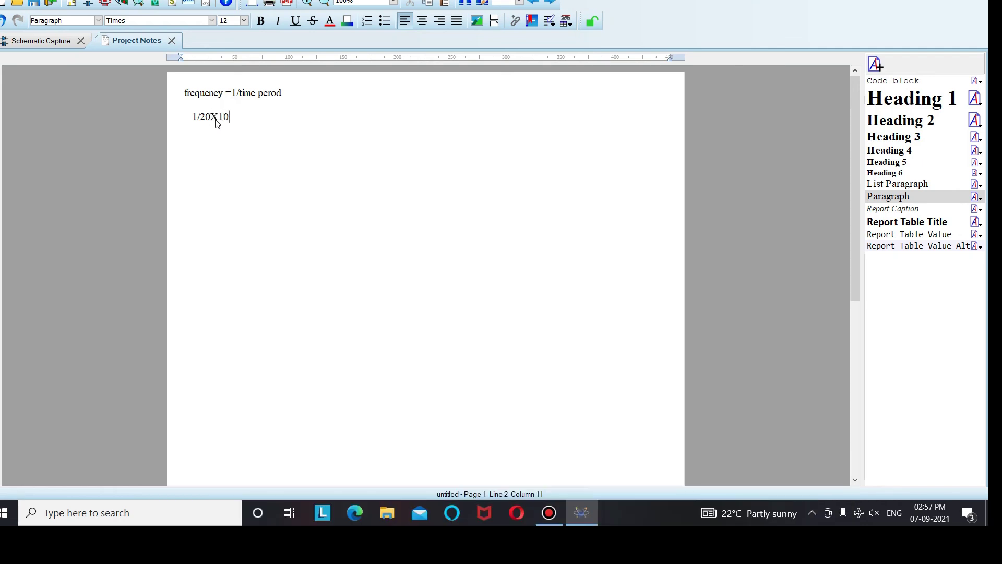
type("^-3")
key("Home")
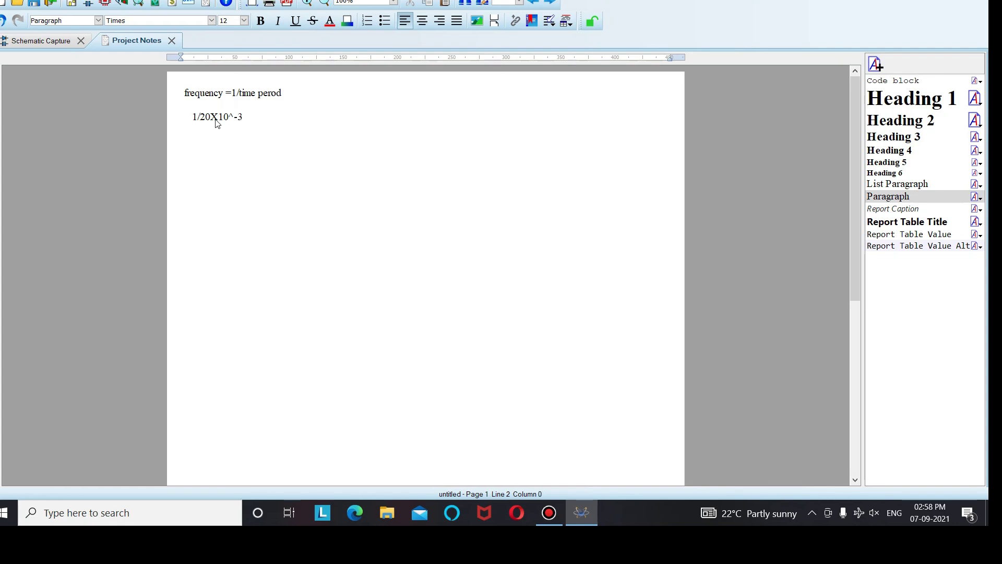
left_click(549, 513)
left_click(653, 152)
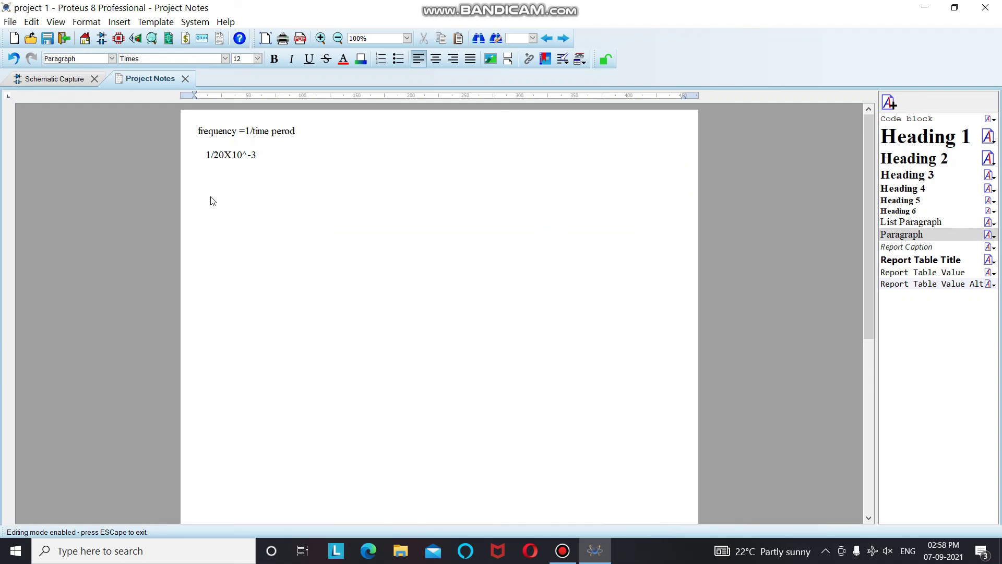
Add the intermediate result "frequency =0.05X10^+3" on the third line of the note.
type("fieq")
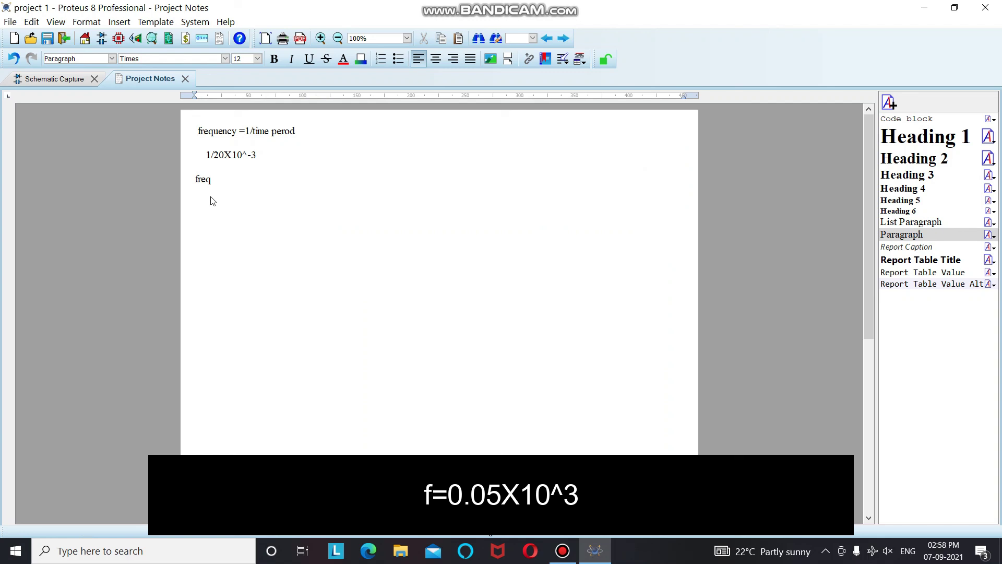
type("uency =0.05X1")
type("0")
type("^+3")
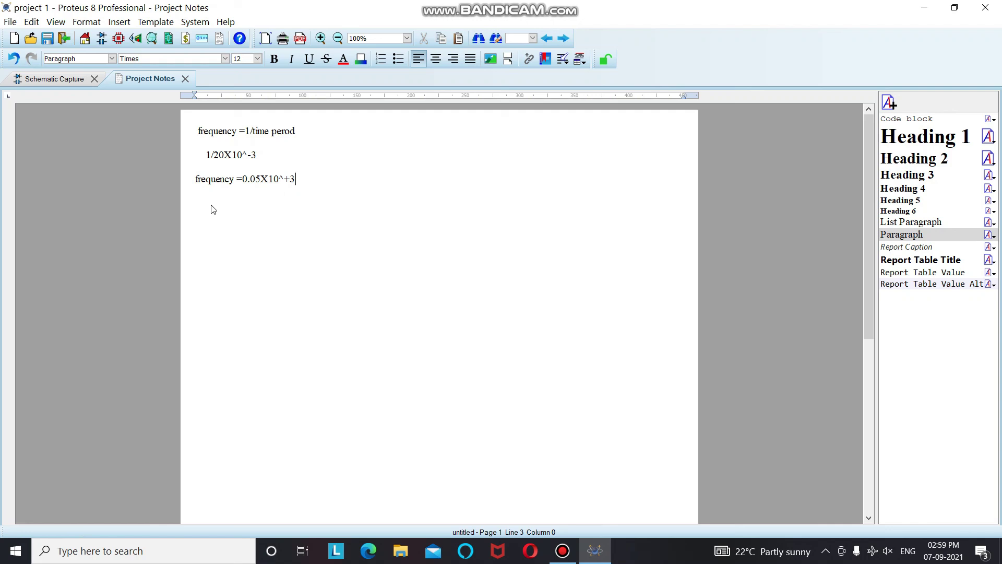
Add the final result "frequency=50Hz" as the note's last line and return to the schematic.
type("frequency=")
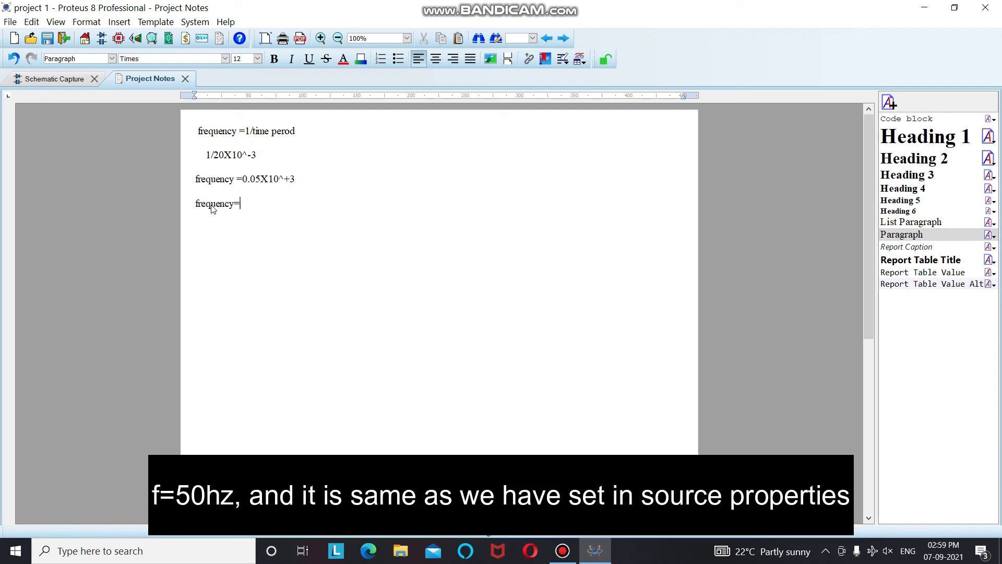
type("50Hz")
left_click(262, 205)
left_click_drag(263, 204, 194, 209)
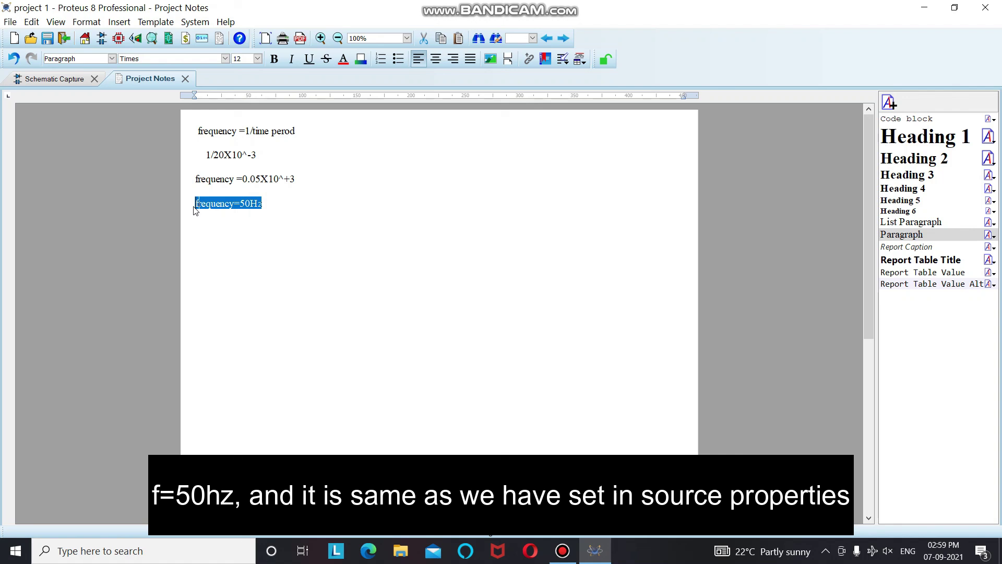
left_click(253, 233)
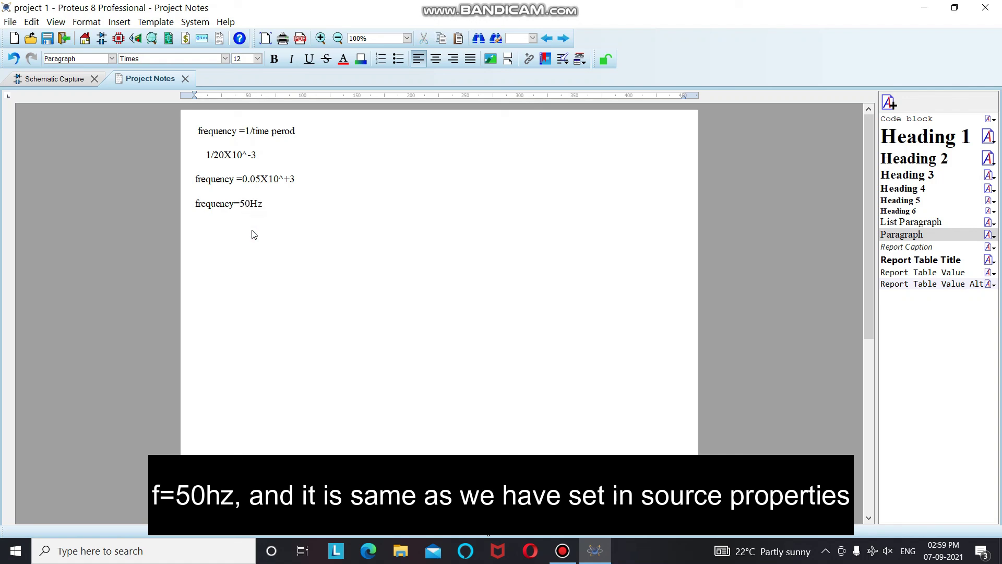
left_click(54, 81)
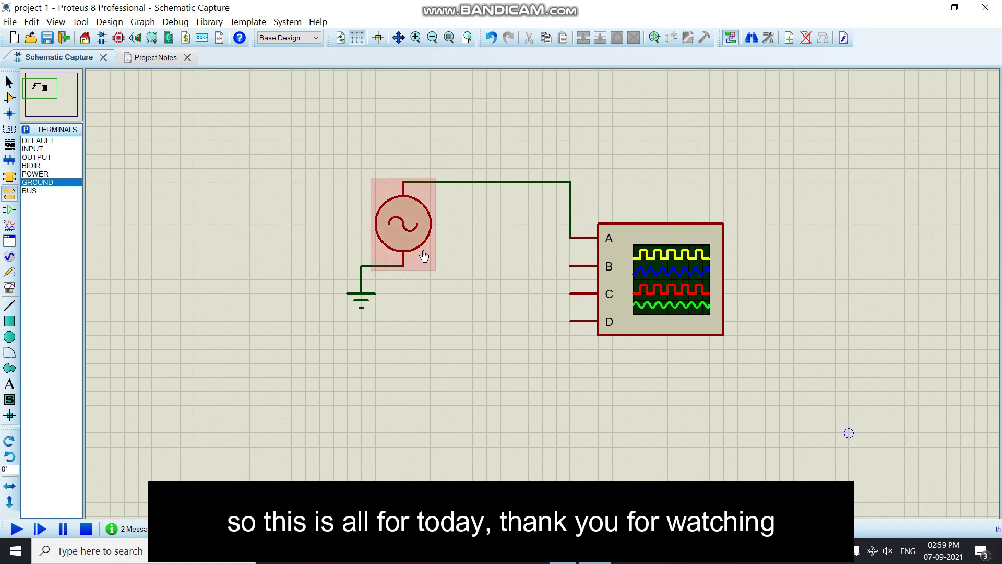